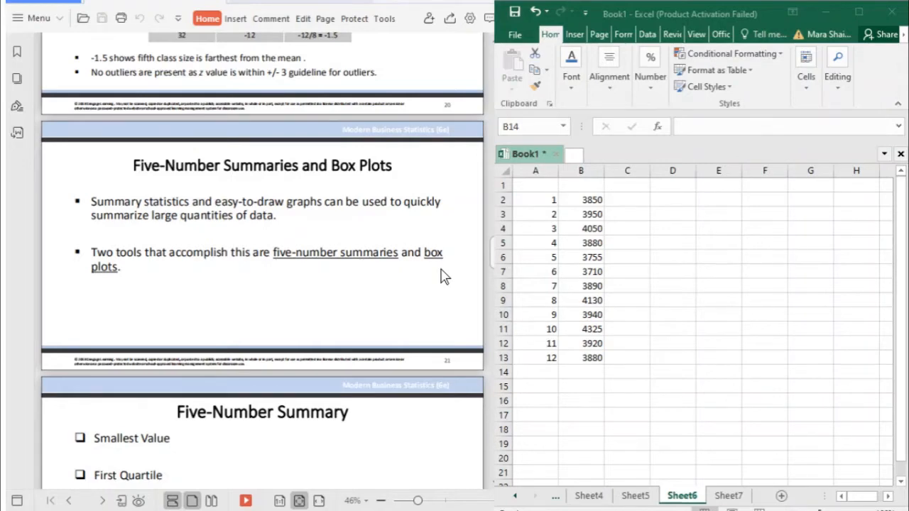
Read through the slides on the five-number summary and box plots up to the monthly starting salary box plot example.
scroll(442, 277, "down", 5)
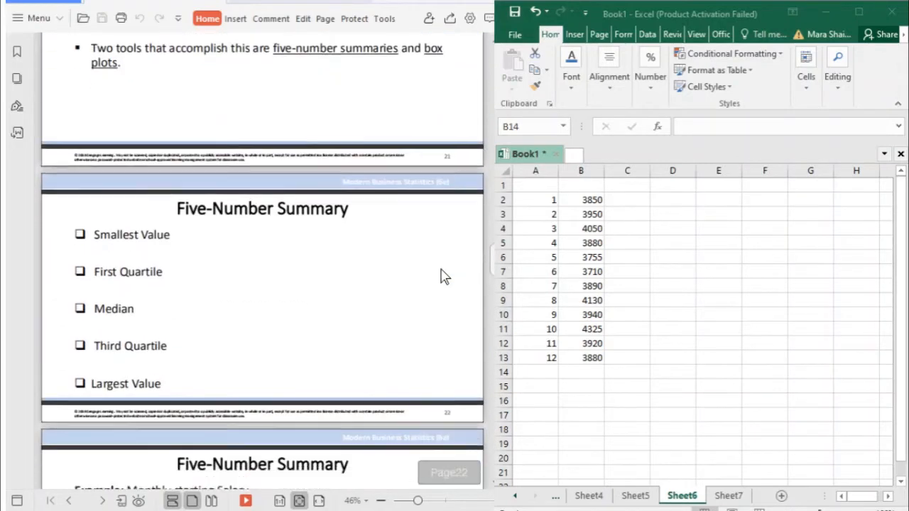
scroll(441, 277, "down", 1)
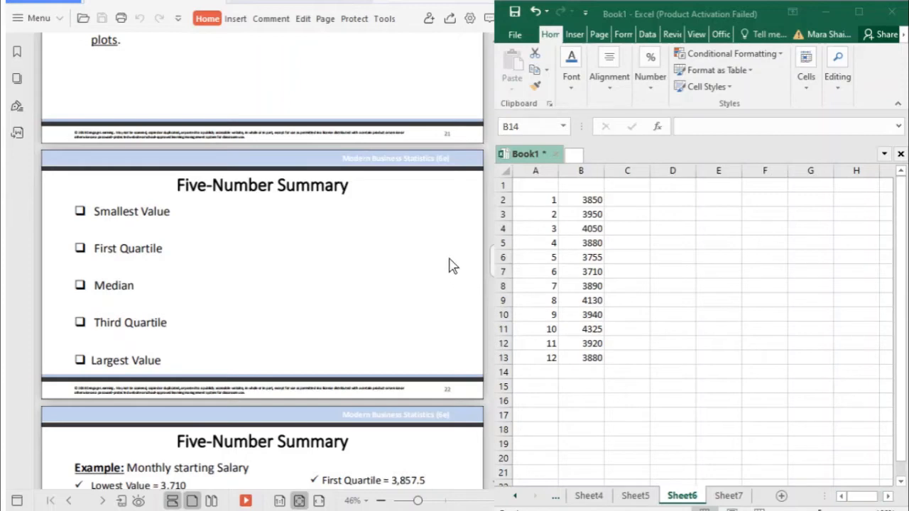
scroll(449, 266, "down", 1)
scroll(448, 267, "down", 4)
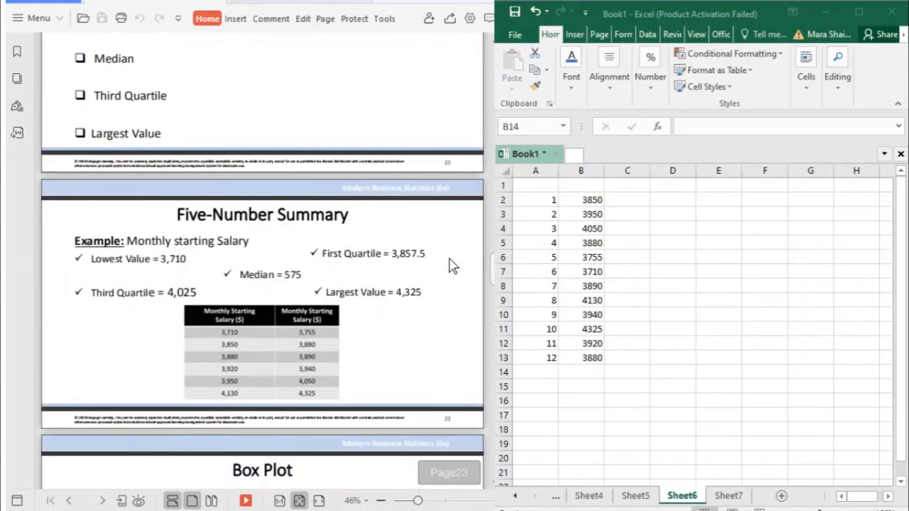
scroll(448, 266, "down", 1)
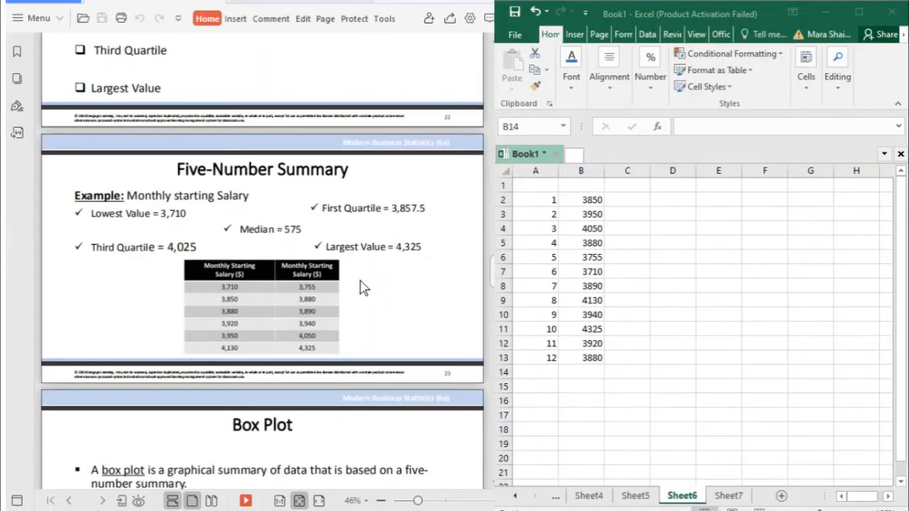
scroll(362, 286, "down", 2)
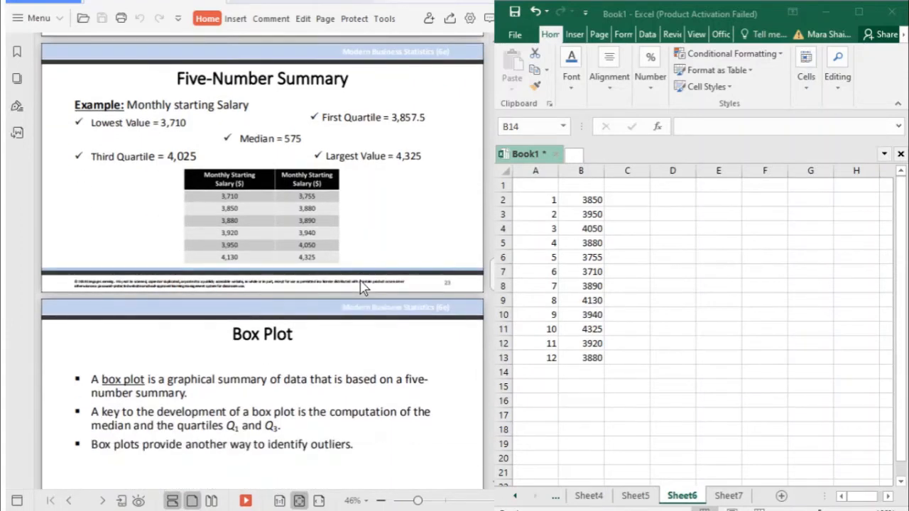
scroll(362, 286, "down", 4)
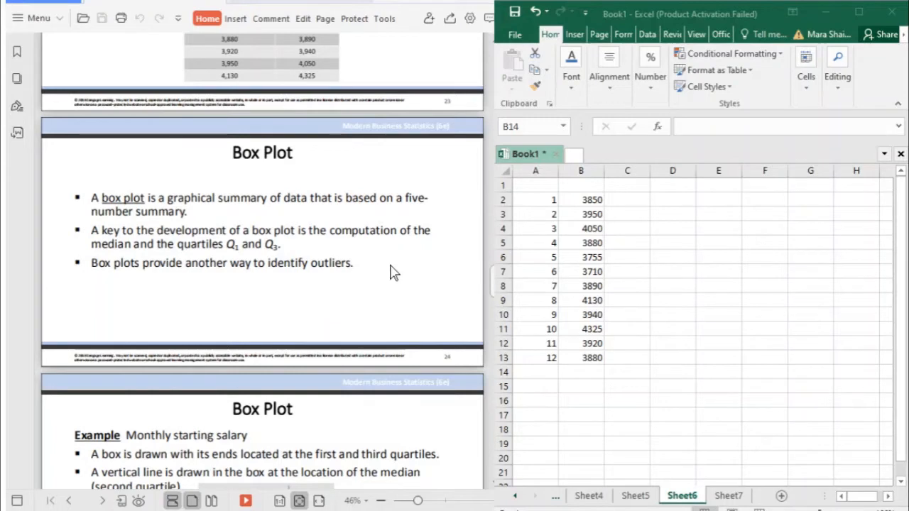
scroll(392, 269, "down", 6)
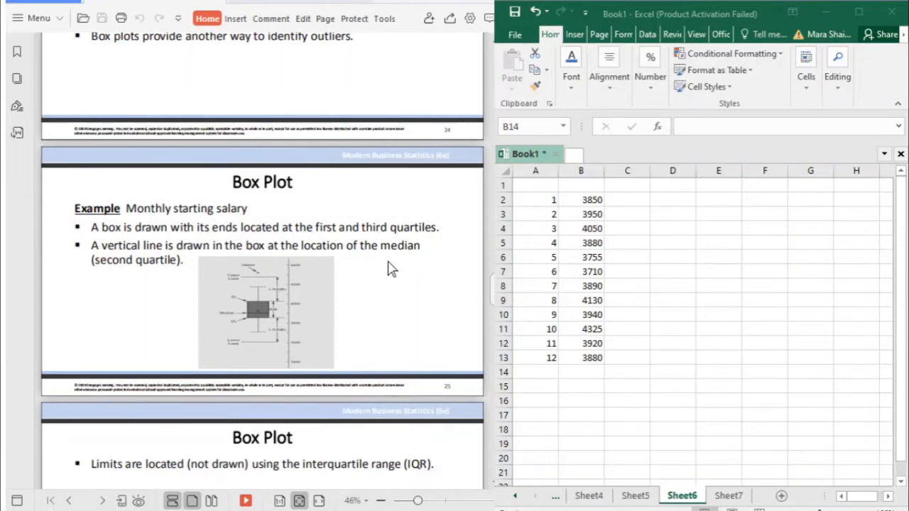
Insert a box and whisker chart from the salary values in B2:B13.
left_click(645, 233)
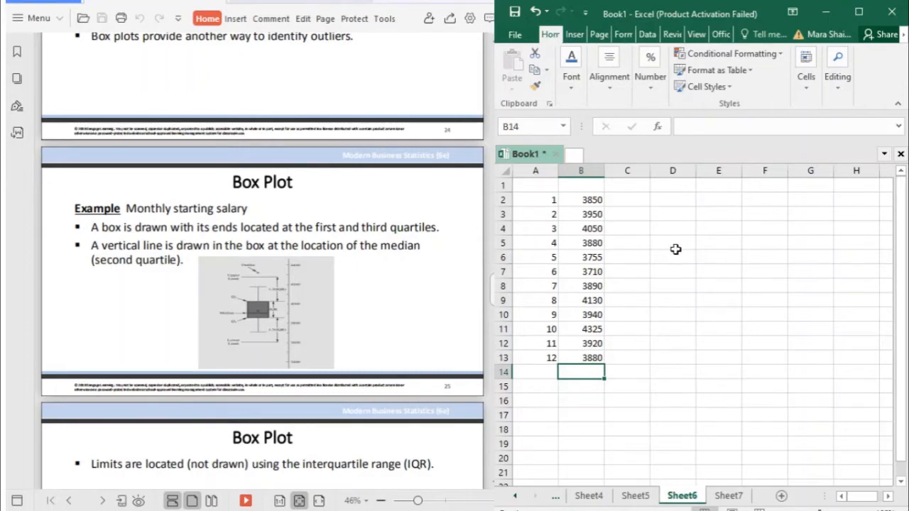
left_click(592, 200)
left_click_drag(592, 200, 601, 358)
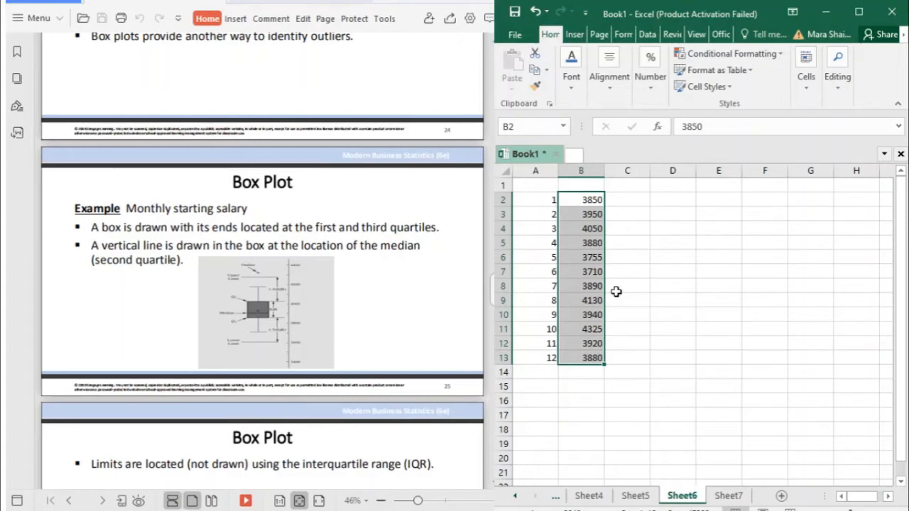
left_click(572, 35)
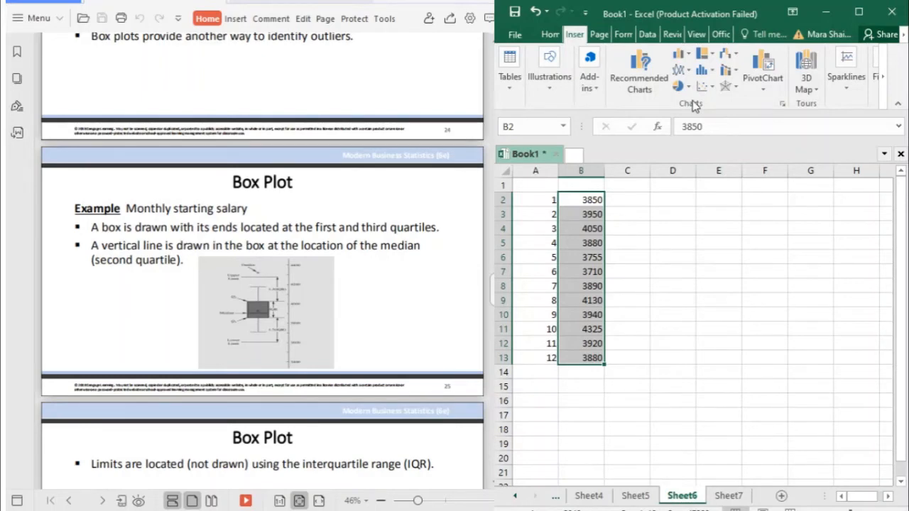
left_click(765, 93)
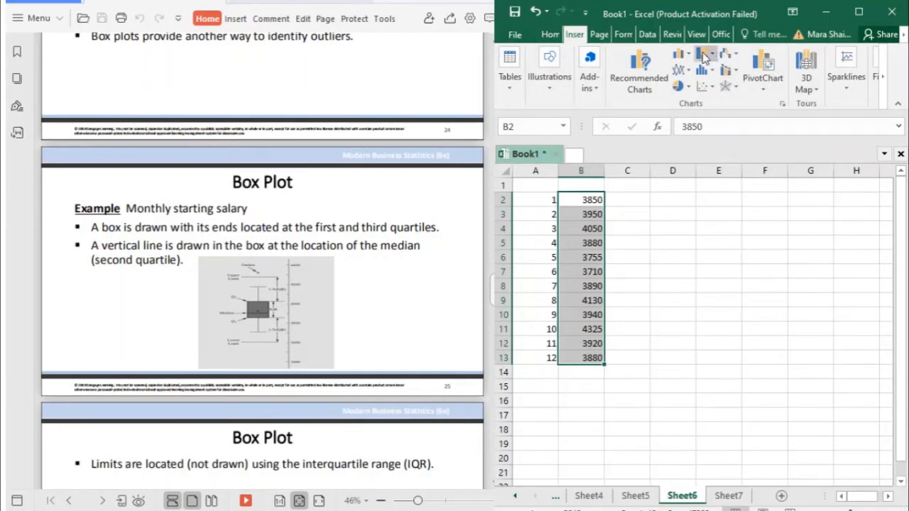
left_click(783, 105)
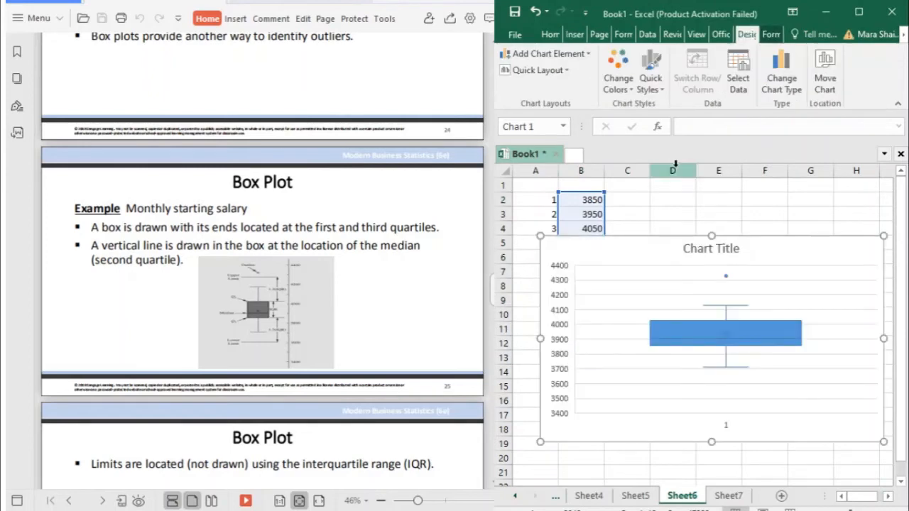
Narrow the box plot chart and place it beside the data, spanning columns D to G and rows 2 to 19.
left_click_drag(541, 339, 661, 328)
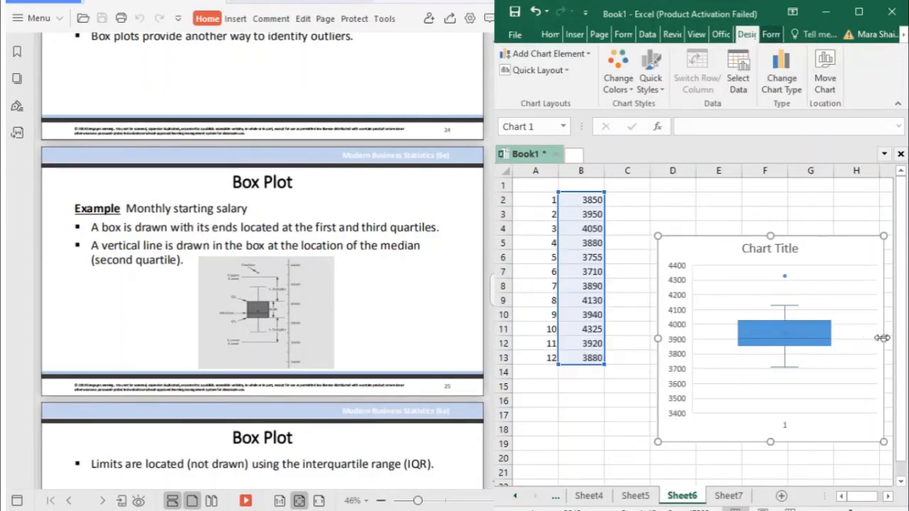
left_click_drag(884, 338, 828, 339)
left_click_drag(792, 247, 788, 204)
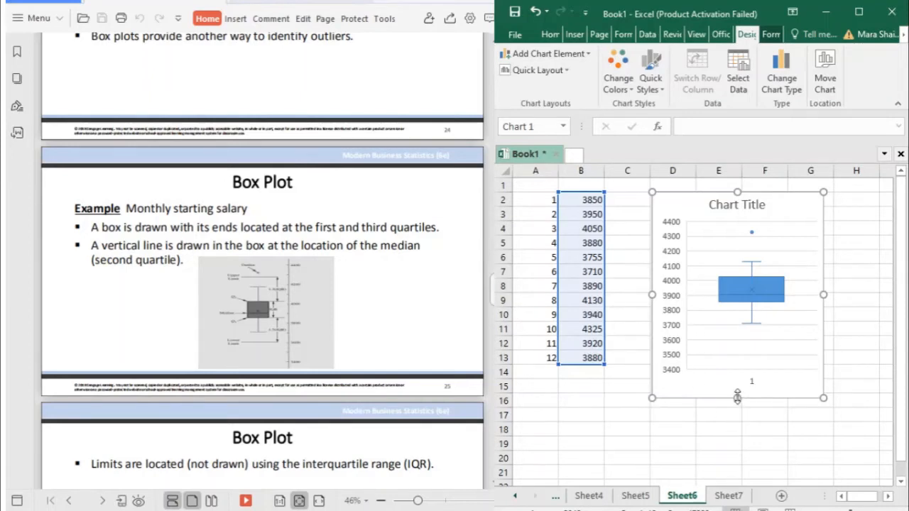
left_click_drag(737, 397, 736, 452)
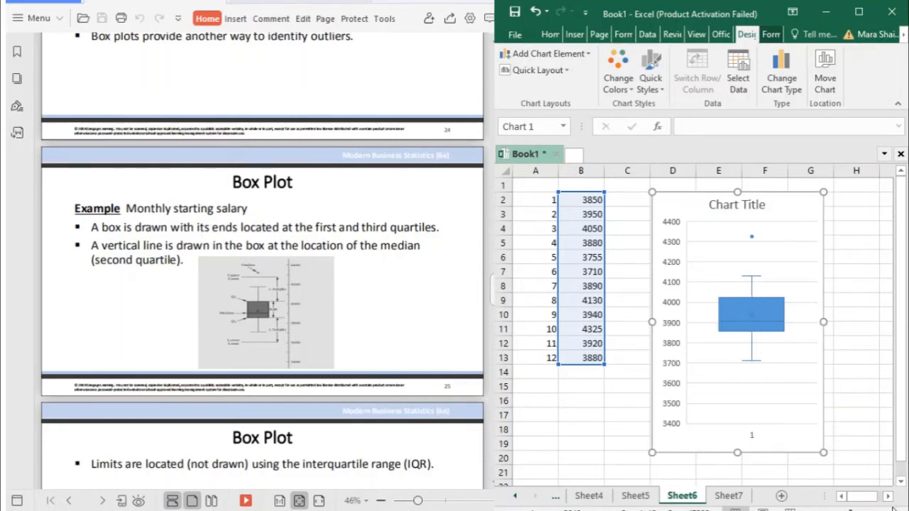
Enlarge the box plot chart from its upper-left corner so it extends into column C and row 1.
scroll(900, 447, "up", 2)
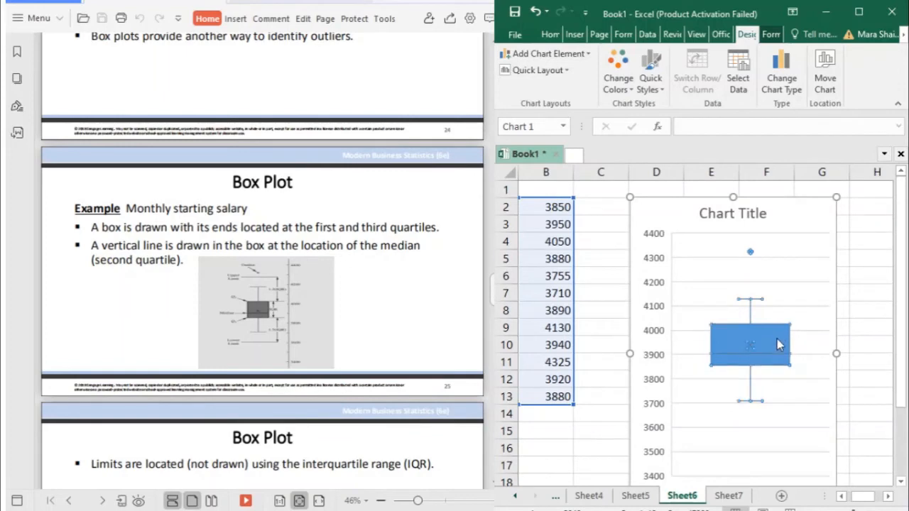
left_click(844, 309)
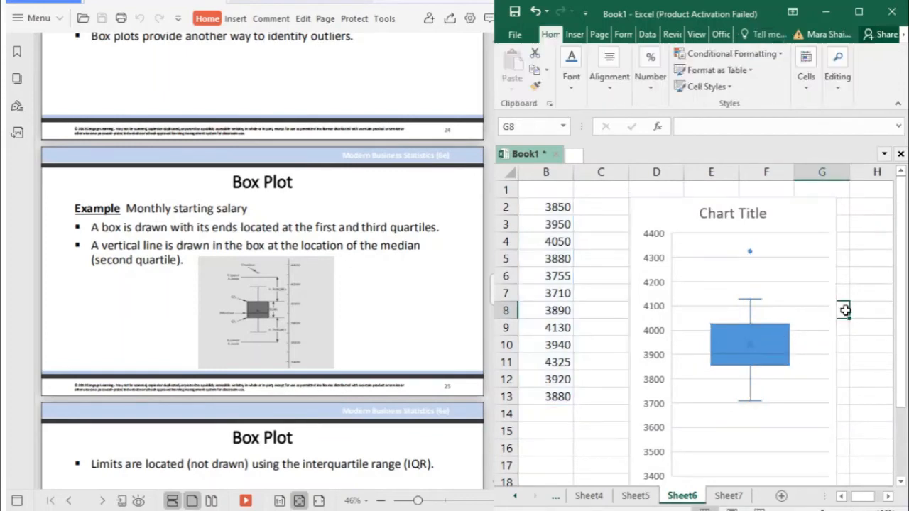
left_click(773, 349)
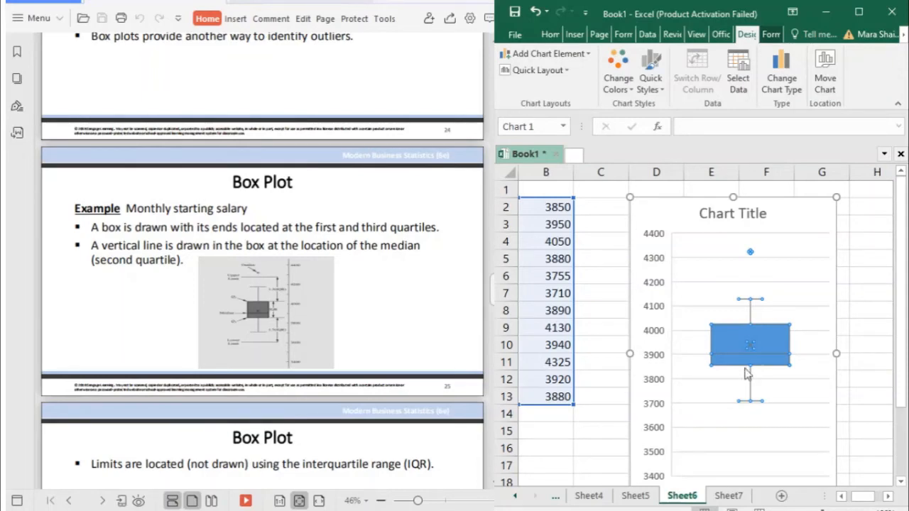
left_click(707, 408)
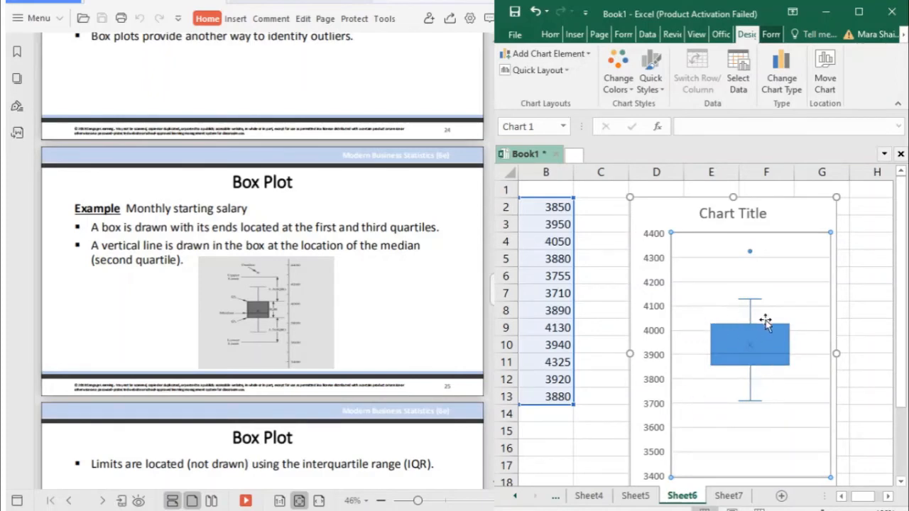
scroll(867, 279, "down", 1)
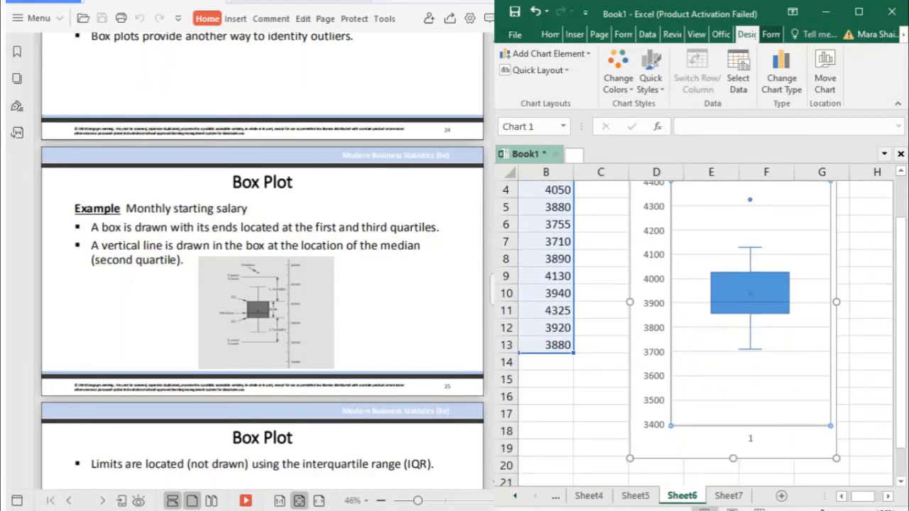
left_click(780, 510)
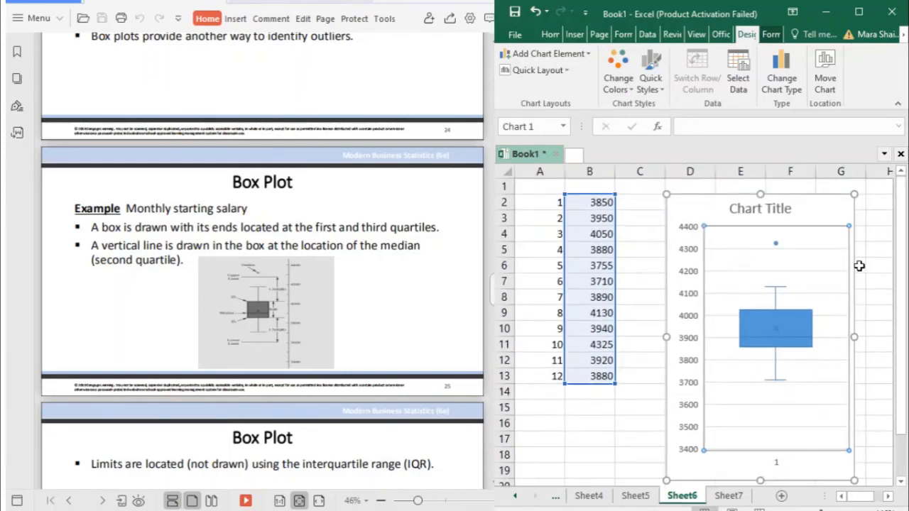
left_click_drag(667, 203, 638, 178)
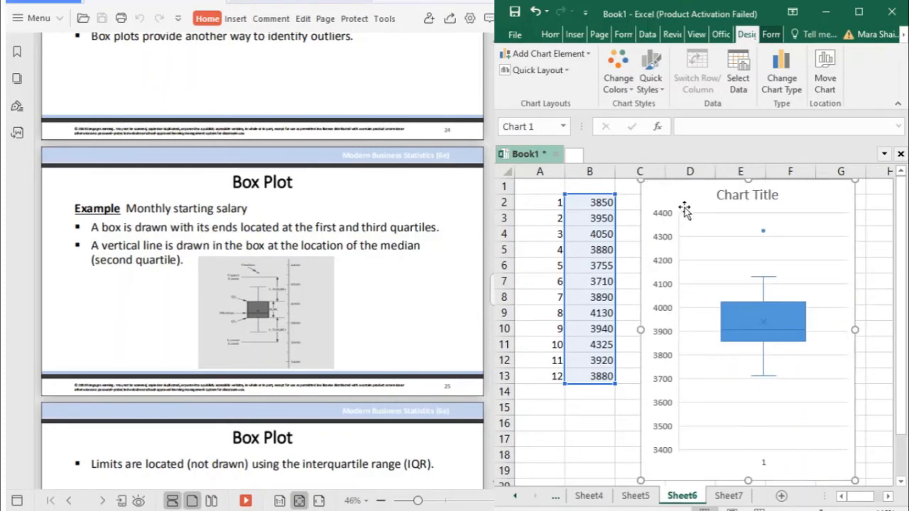
Sort the salary values in B2:B13 from smallest to largest without expanding the selection.
left_click(602, 410)
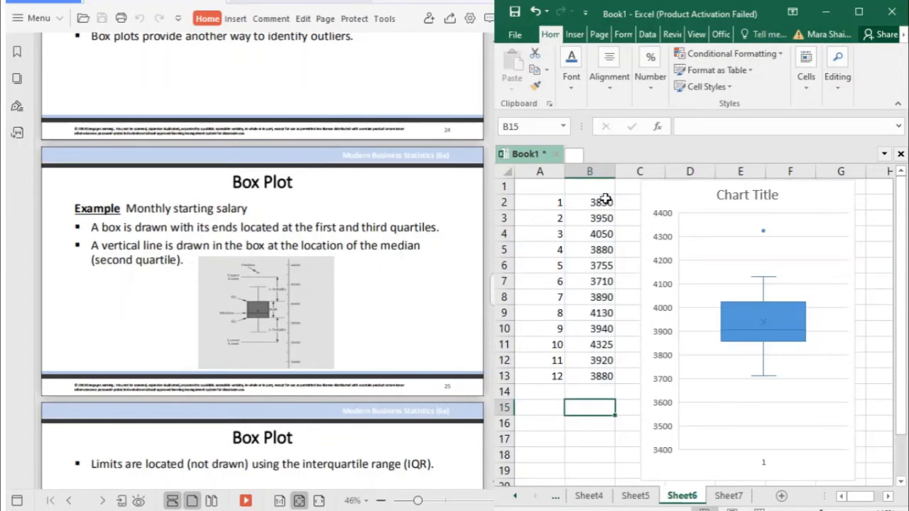
left_click_drag(604, 199, 598, 374)
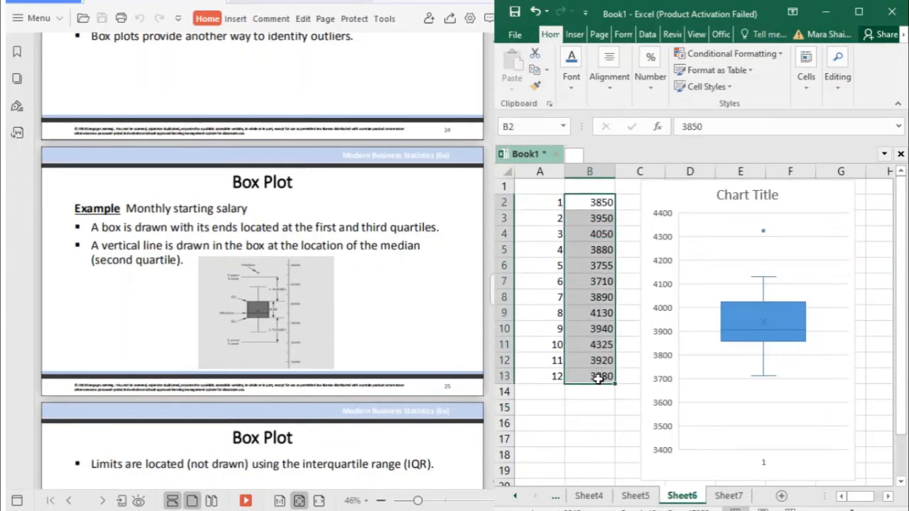
left_click(575, 35)
left_click(550, 34)
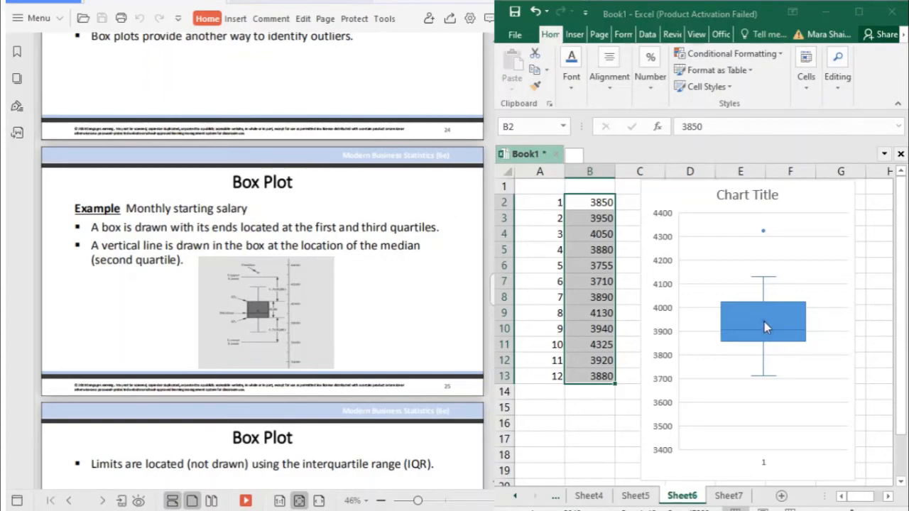
left_click(810, 339)
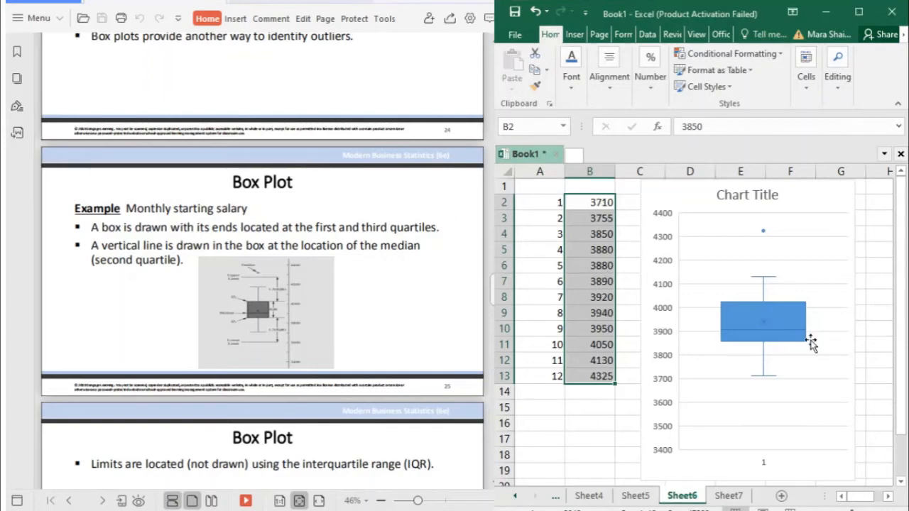
left_click(572, 423)
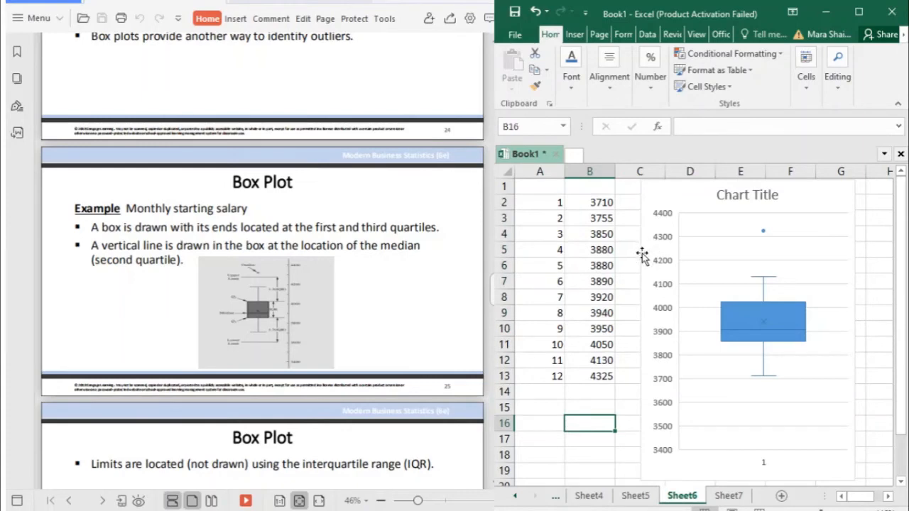
Enter the label QUARTILES in A14 and the quartile numbers 1, 2 and 3 in A15:A17.
left_click(525, 405)
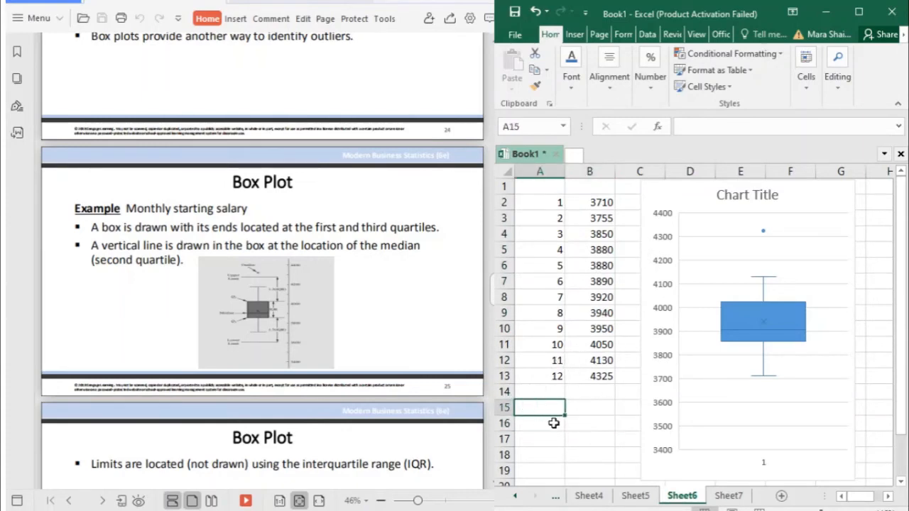
type("1")
left_click(529, 392)
type("Q")
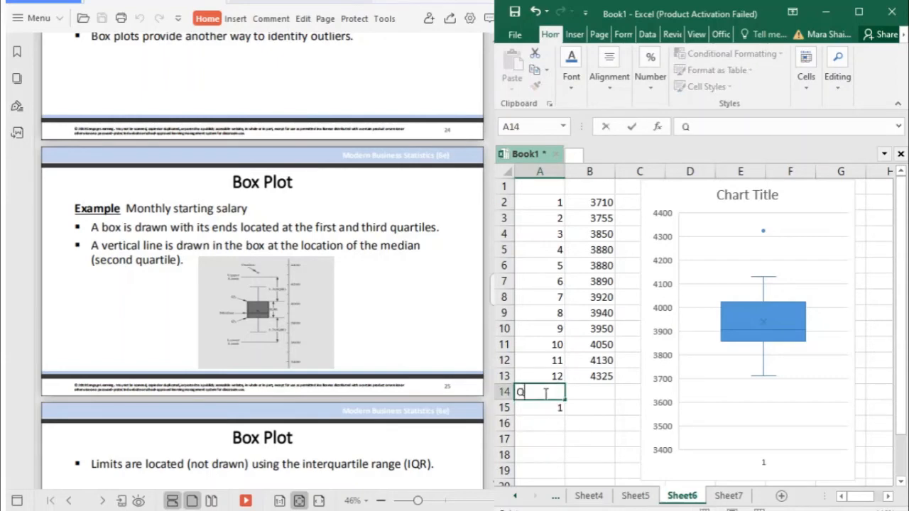
type("UARTILE")
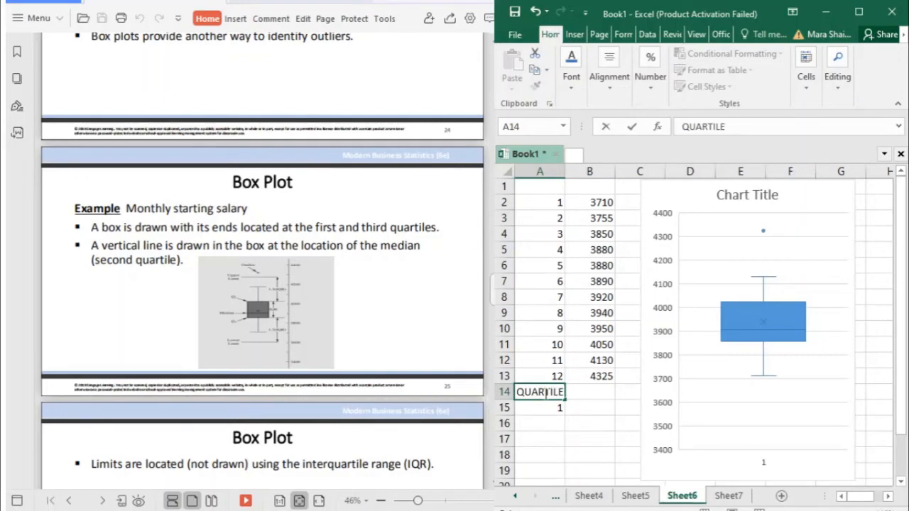
type("S")
key("Return")
key("Return")
type("2")
key("Return")
type("3")
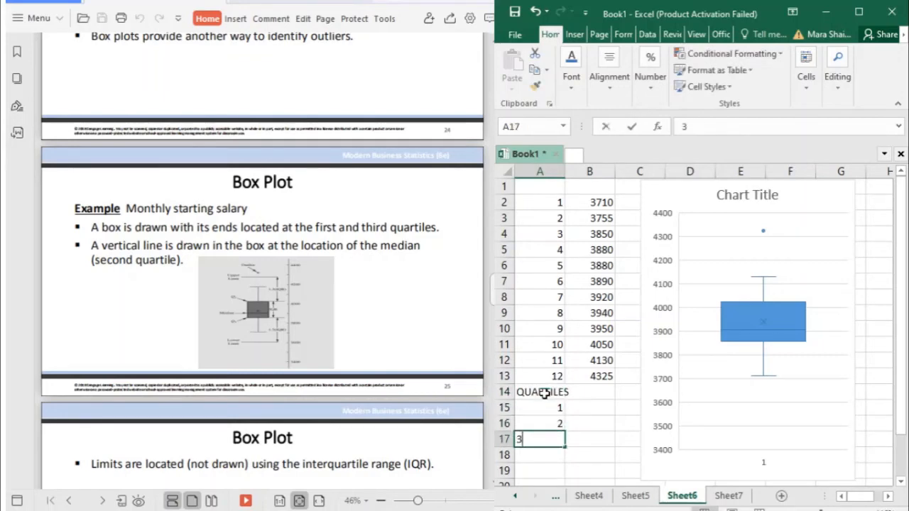
key("Return")
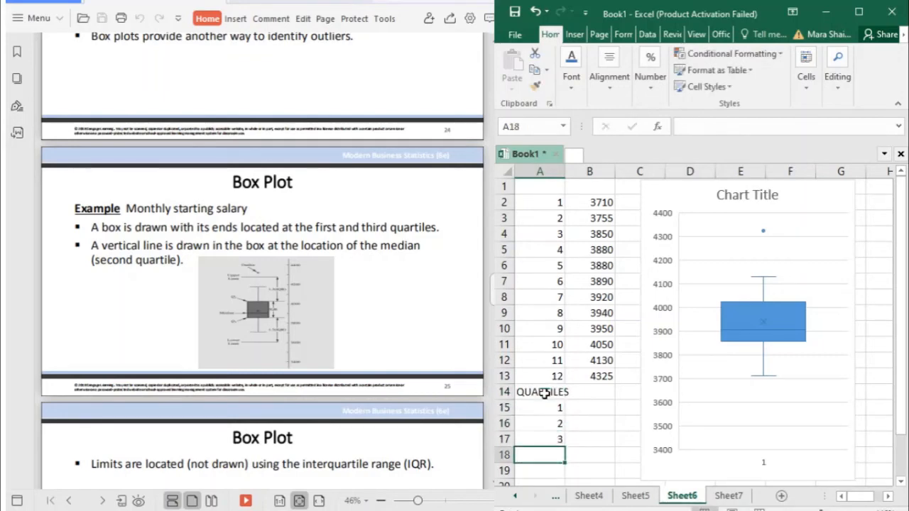
Write the formula =QUARTILE.EXC(B2:B13,A15) in B15 for the first quartile.
left_click(590, 405)
type("=")
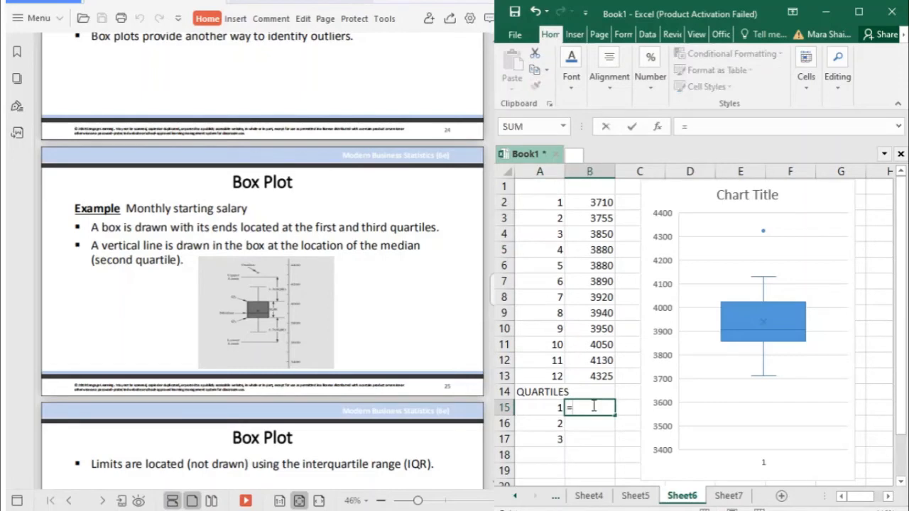
type("QUARTILE.EX")
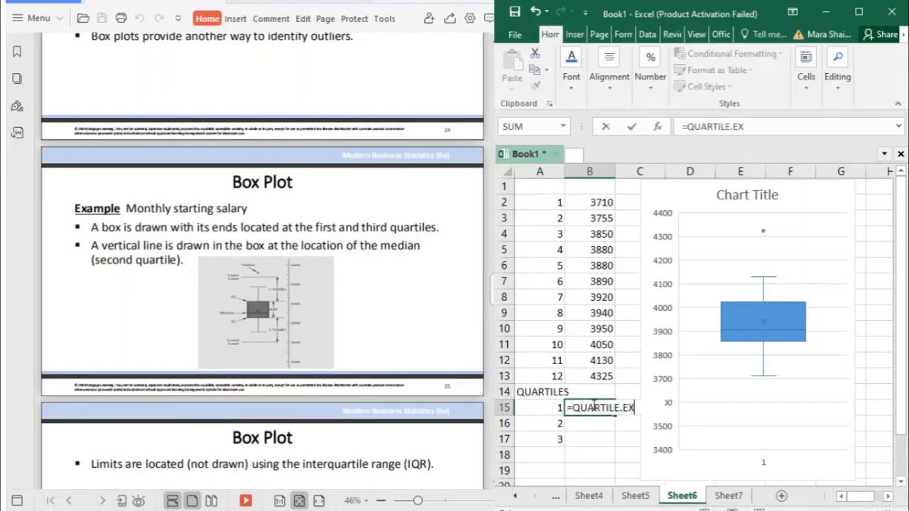
type("C(")
left_click_drag(591, 200, 586, 377)
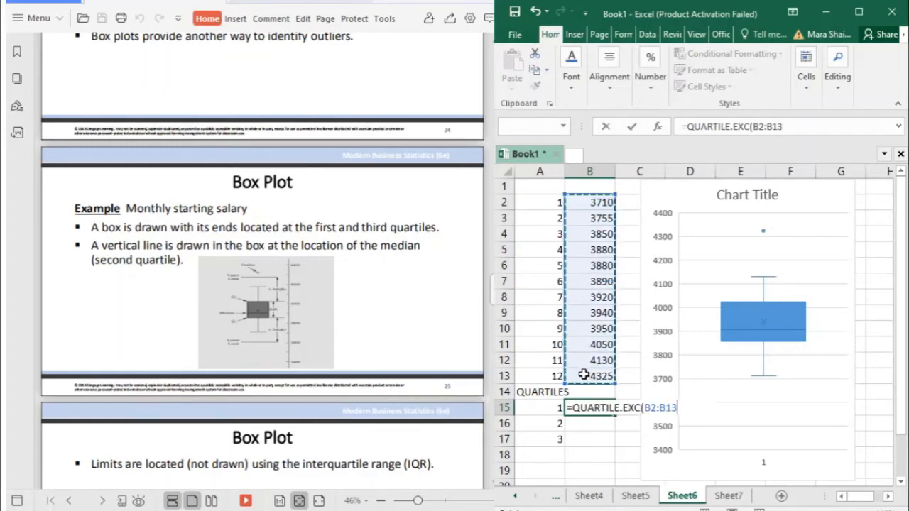
type(",1")
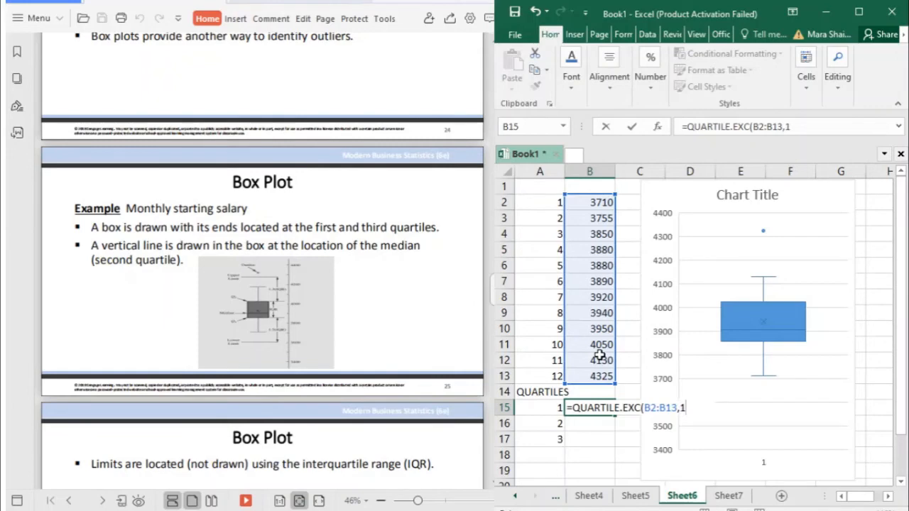
key("BackSpace")
left_click(541, 406)
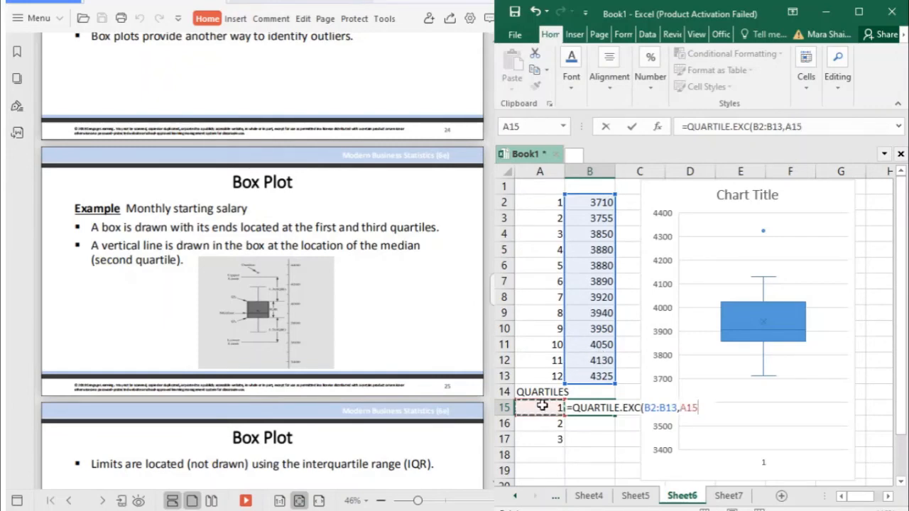
type(")")
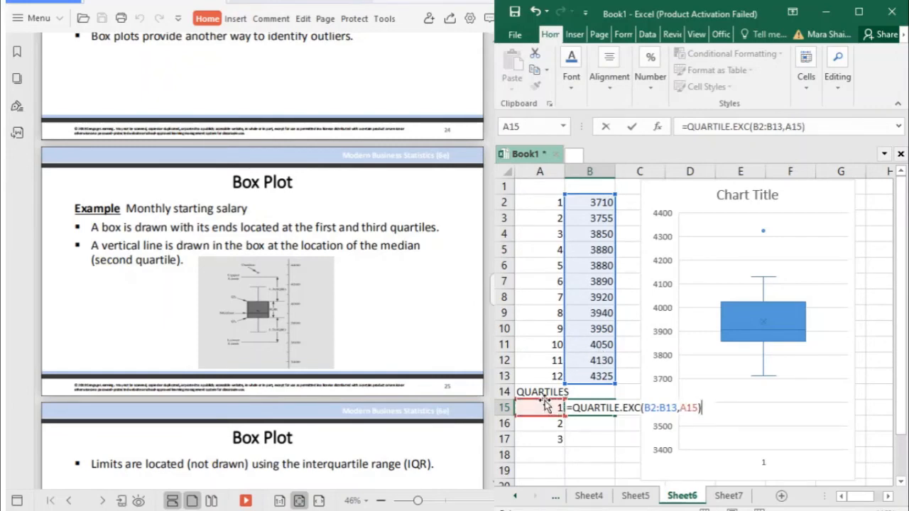
Make the salary range in the B15 formula absolute, as $B$2:$B$13, and commit the formula.
left_click(754, 127)
type("$")
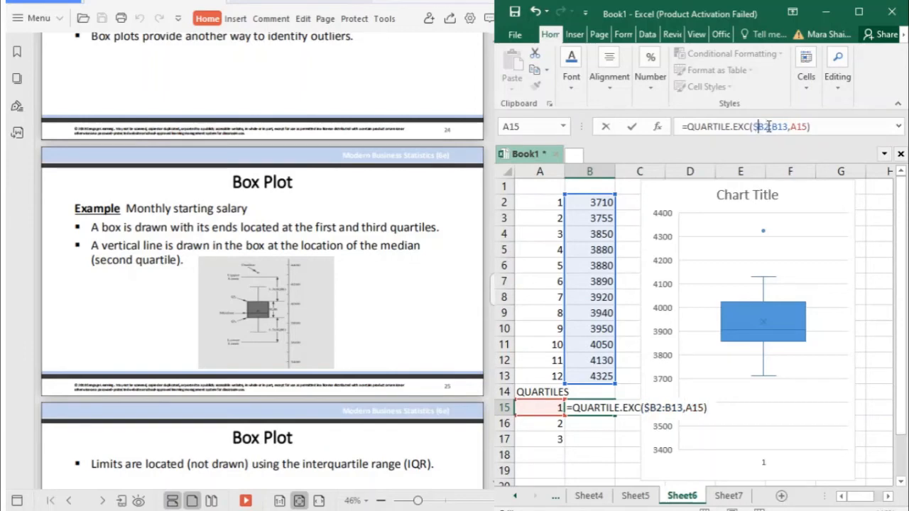
left_click(763, 126)
type("$")
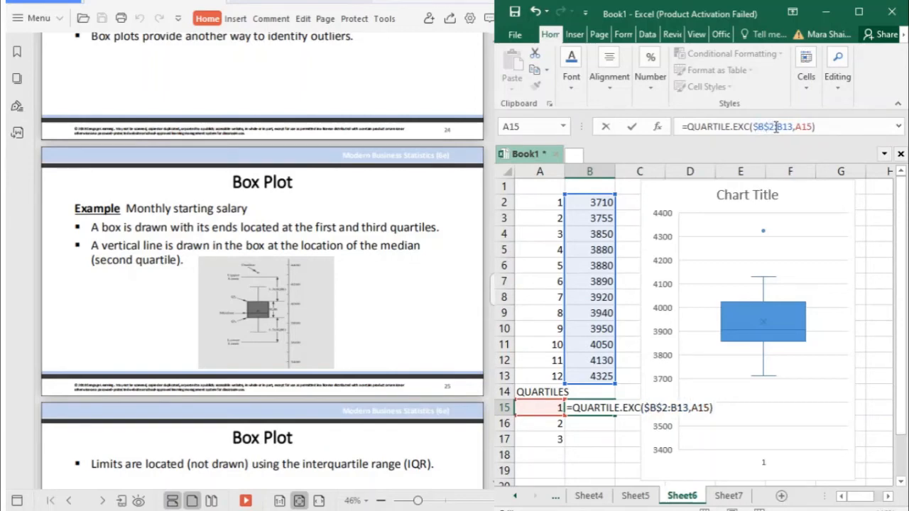
left_click(777, 126)
type("$")
left_click(786, 126)
type("$B$")
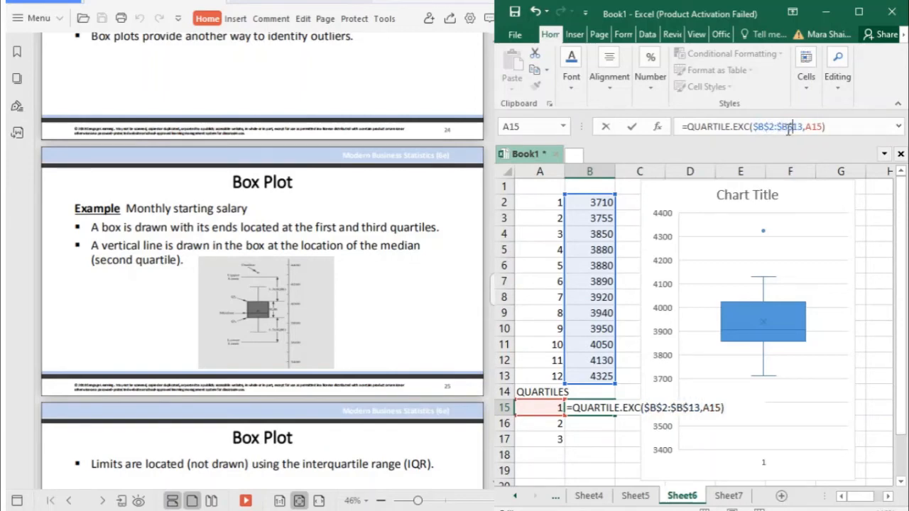
key("Return")
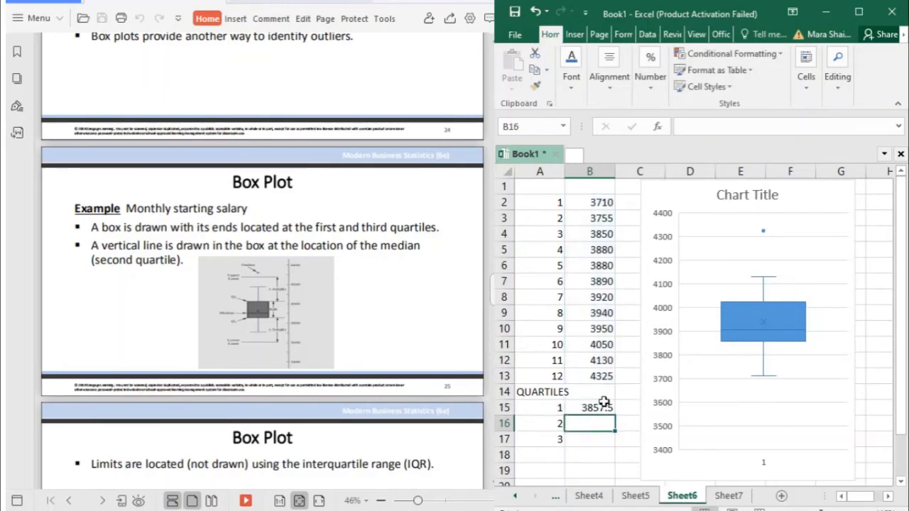
Fill the quartile formula from B15 down to B17 and inspect each quartile cell.
left_click_drag(614, 415, 614, 447)
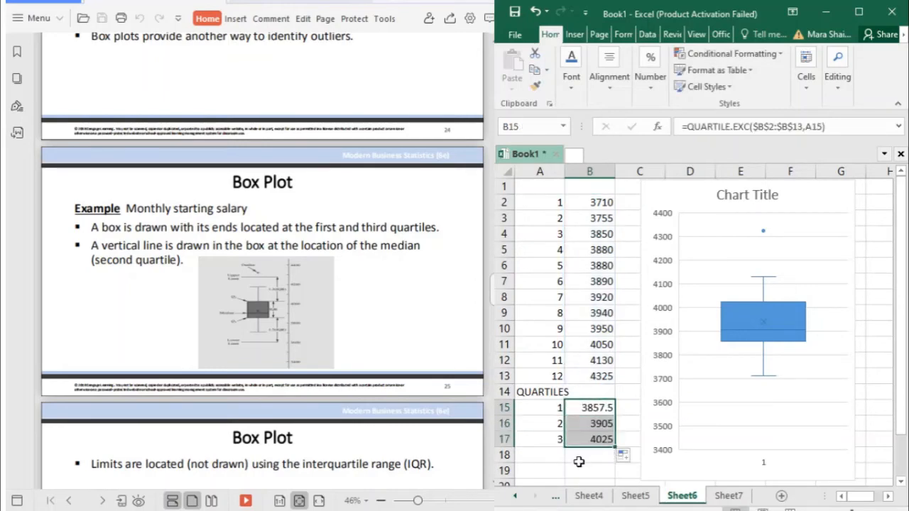
left_click(575, 458)
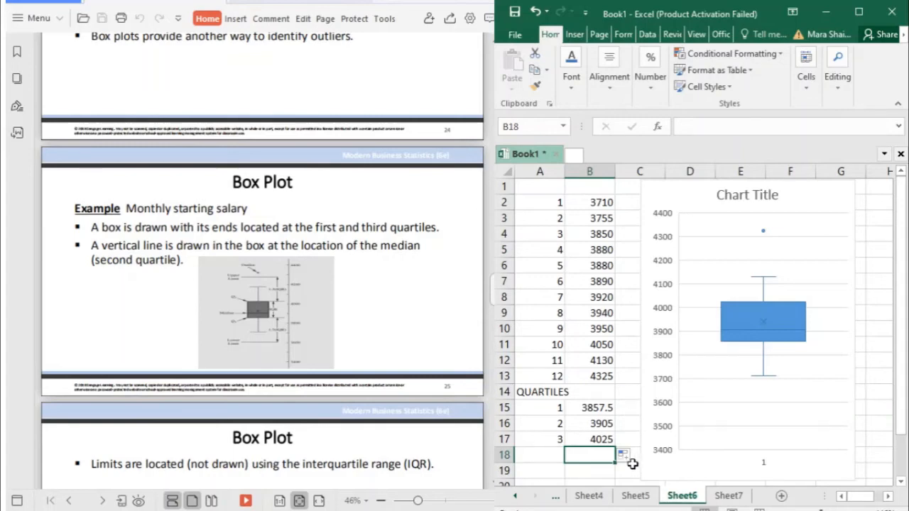
left_click(601, 409)
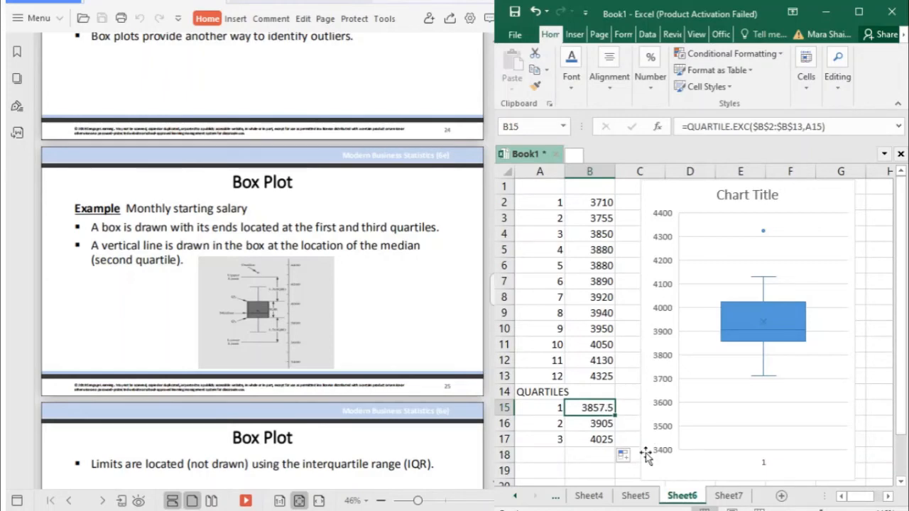
left_click(605, 426)
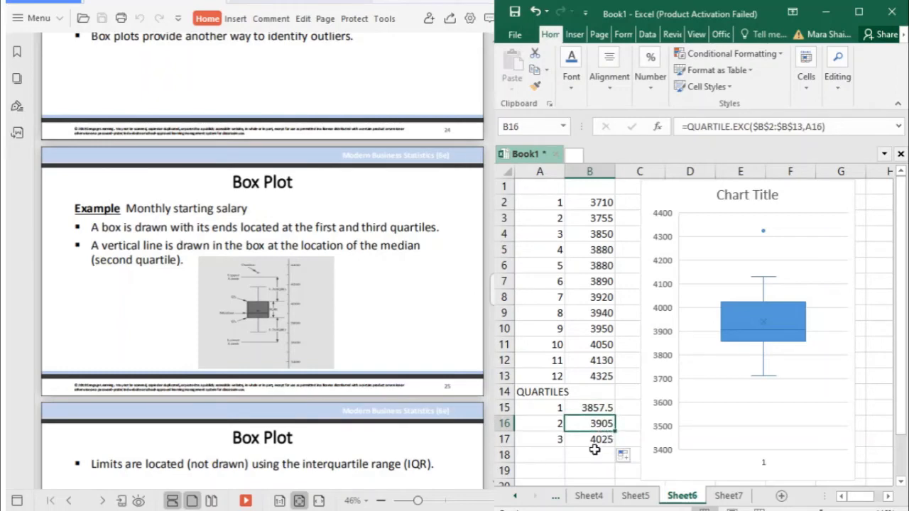
left_click(590, 443)
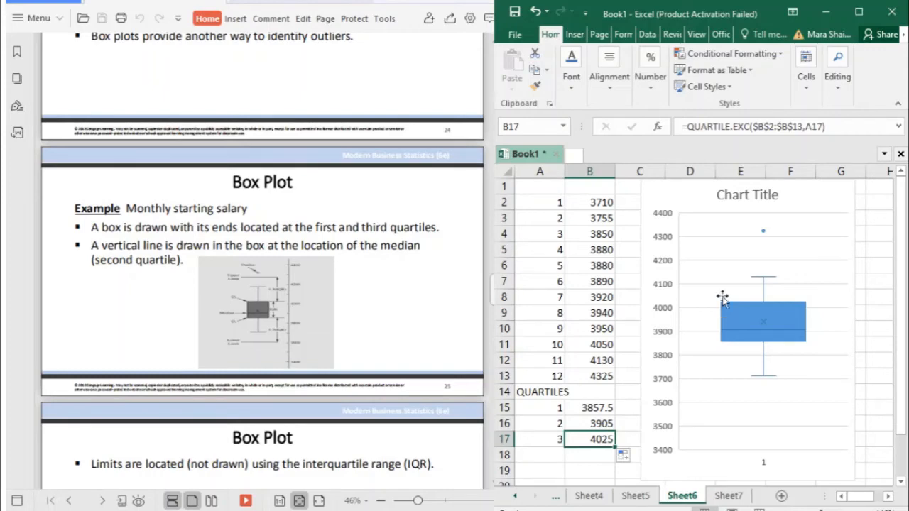
Enter the limit labels LL in A18 and UL in A19.
left_click(536, 455)
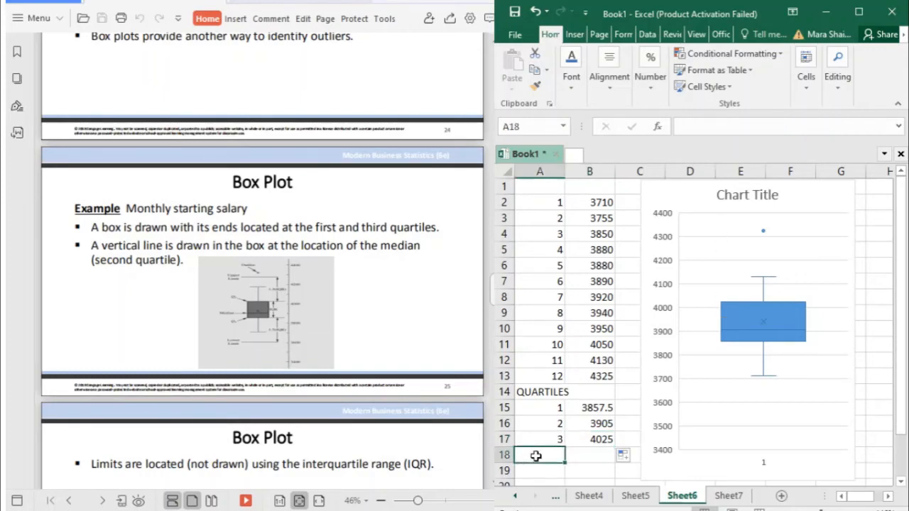
type("II")
key("BackSpace")
key("BackSpace")
type("LL")
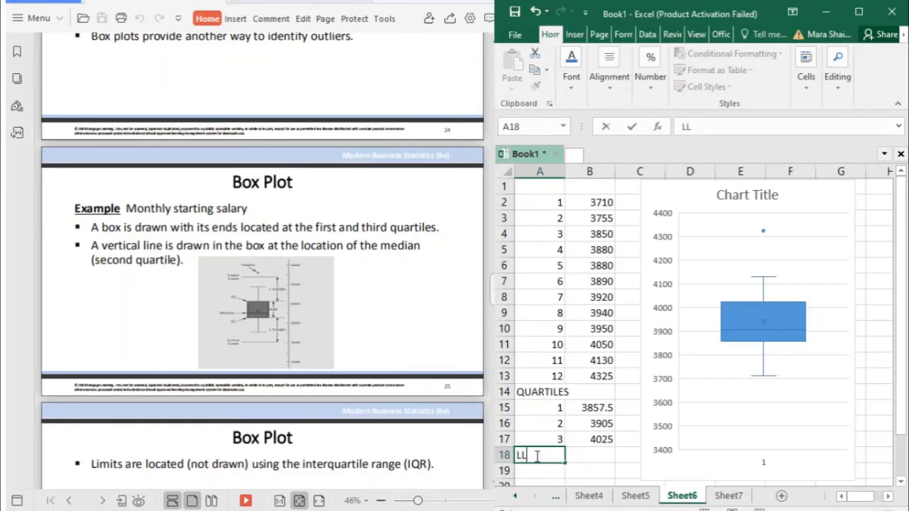
key("Return")
type("UL")
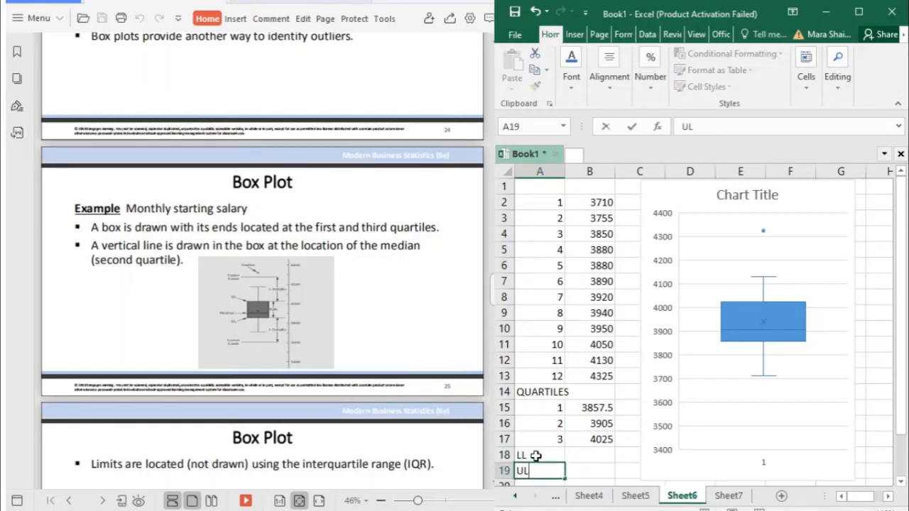
Calculate the lower limit in B18 with the formula =B15-(1.5*(B17-B15)).
left_click(586, 454)
type("=")
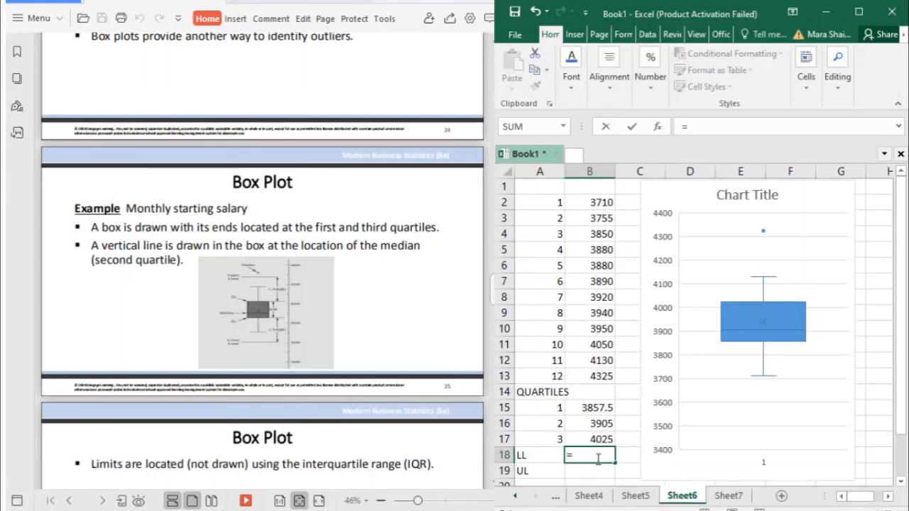
type("(")
left_click(582, 404)
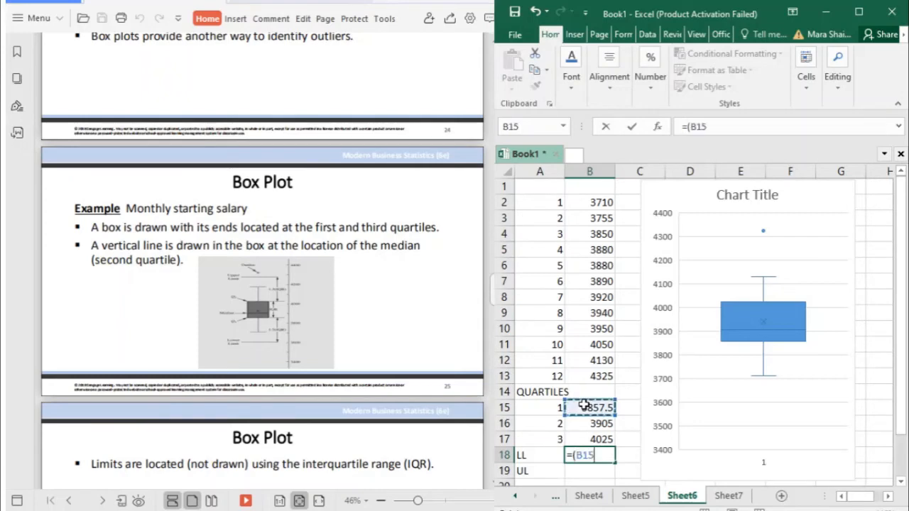
key("BackSpace")
key("BackSpace")
key("BackSpace")
key("BackSpace")
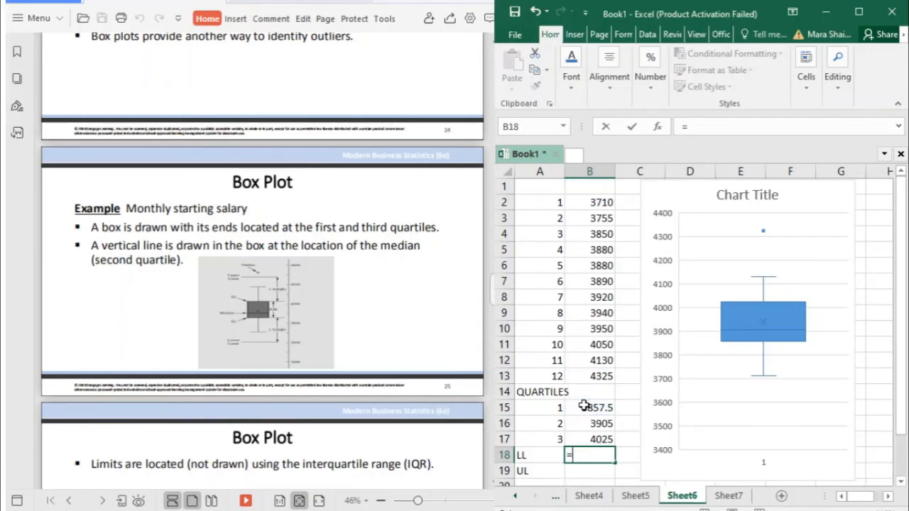
left_click(583, 406)
type("-(")
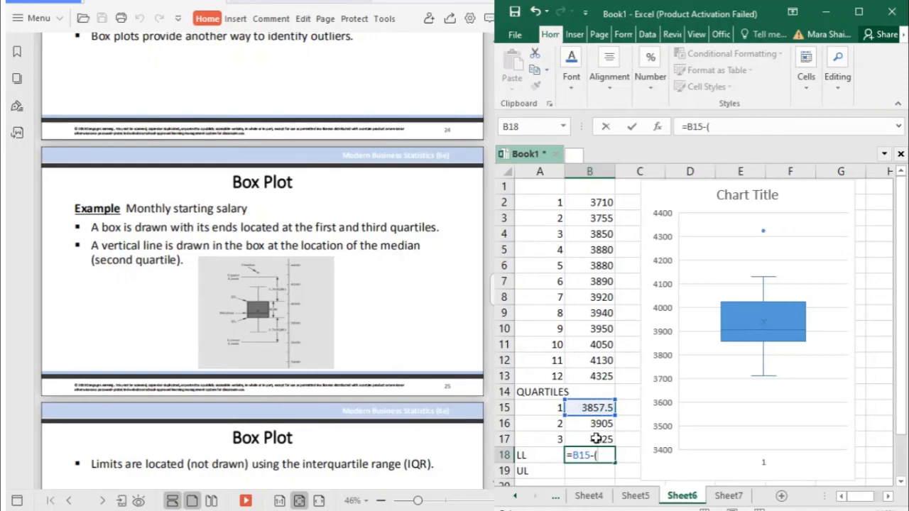
type("1.5")
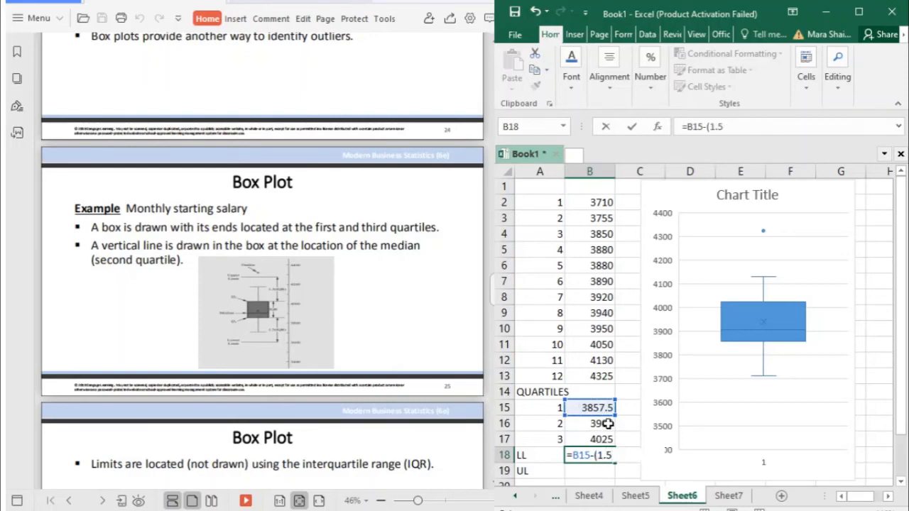
type("*")
key("BackSpace")
type("*(")
left_click(595, 437)
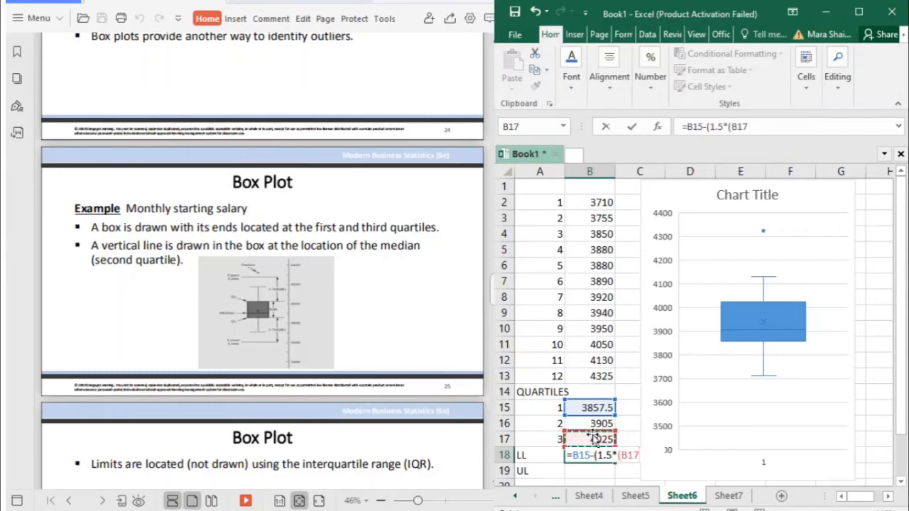
type("-")
left_click(598, 408)
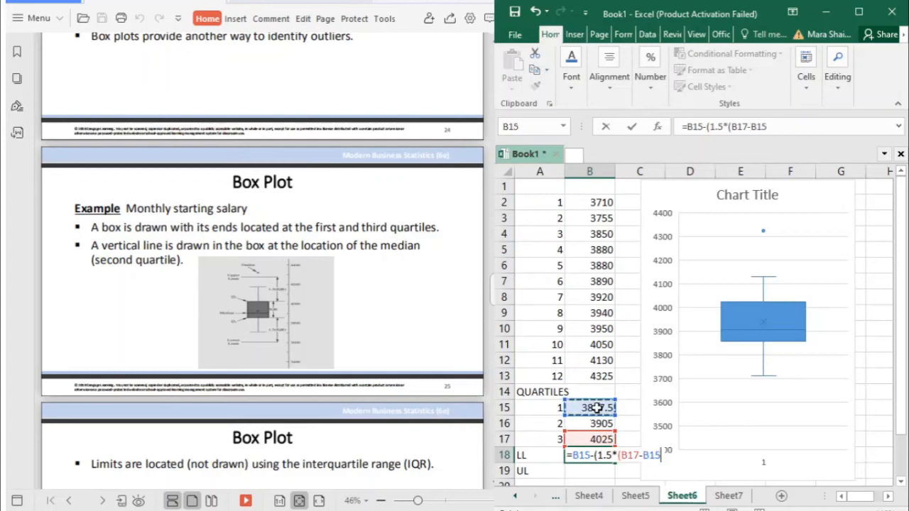
type("))")
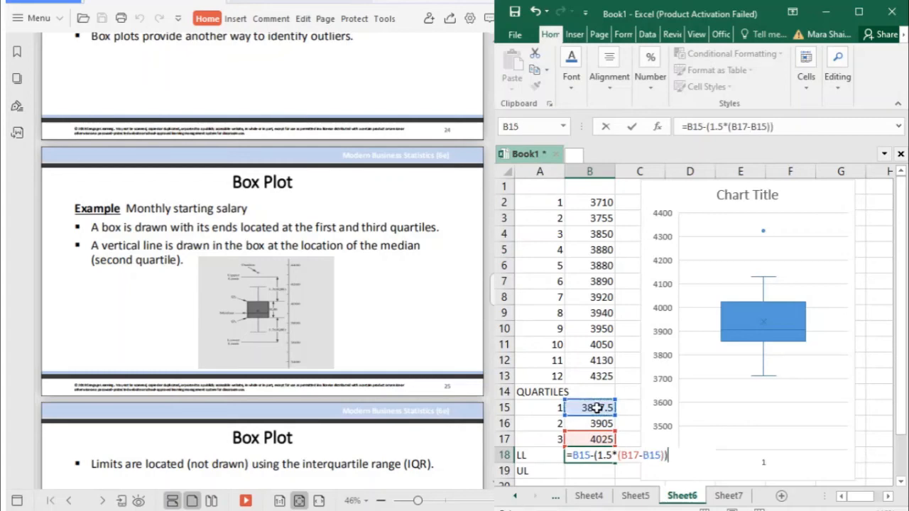
key("Return")
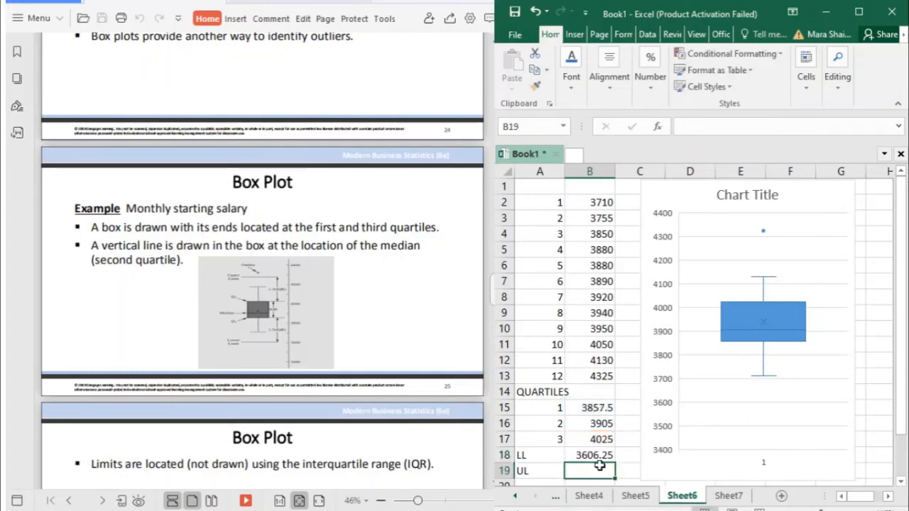
Review the lower limit formula in B18 and calculate the upper limit in B19 with =B17+(1.5*(B17-B15)).
left_click(592, 454)
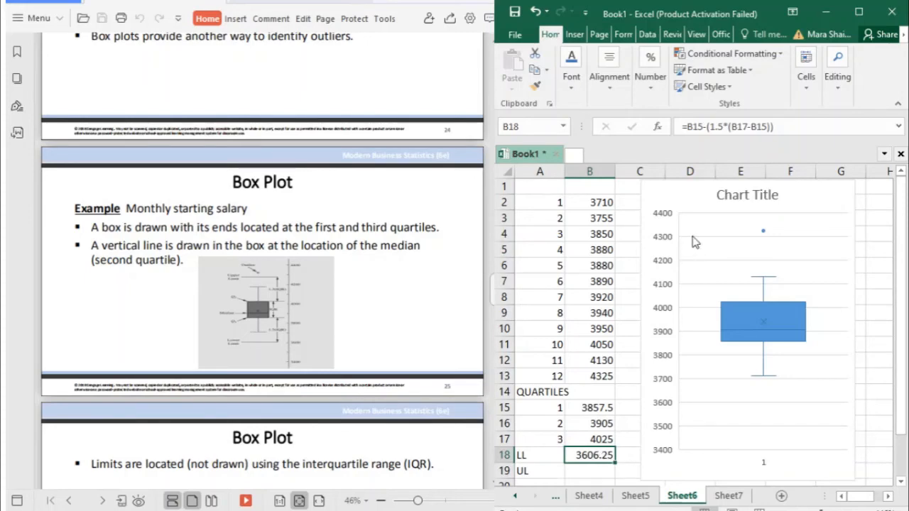
left_click(779, 125)
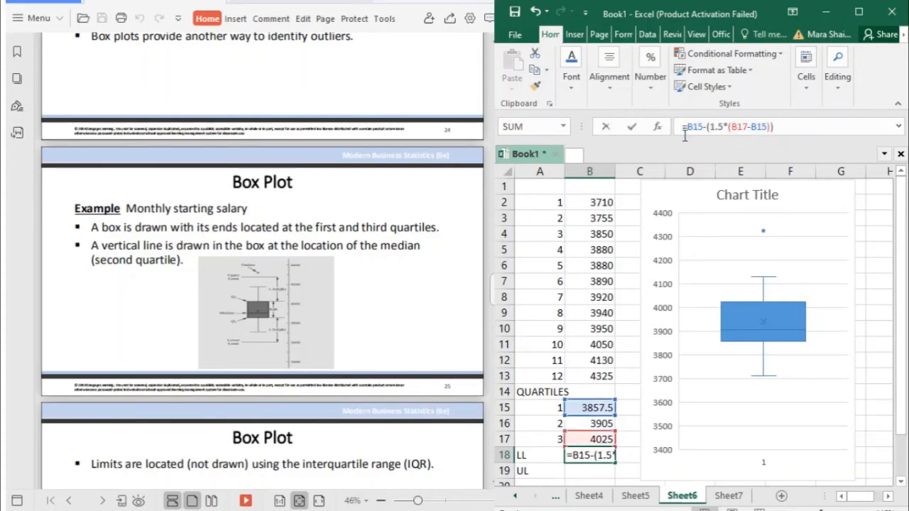
left_click(588, 470)
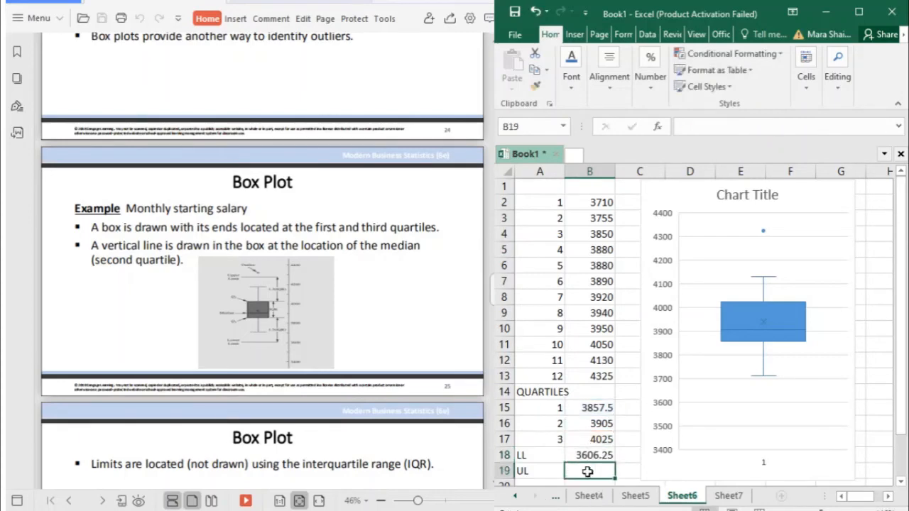
type("=")
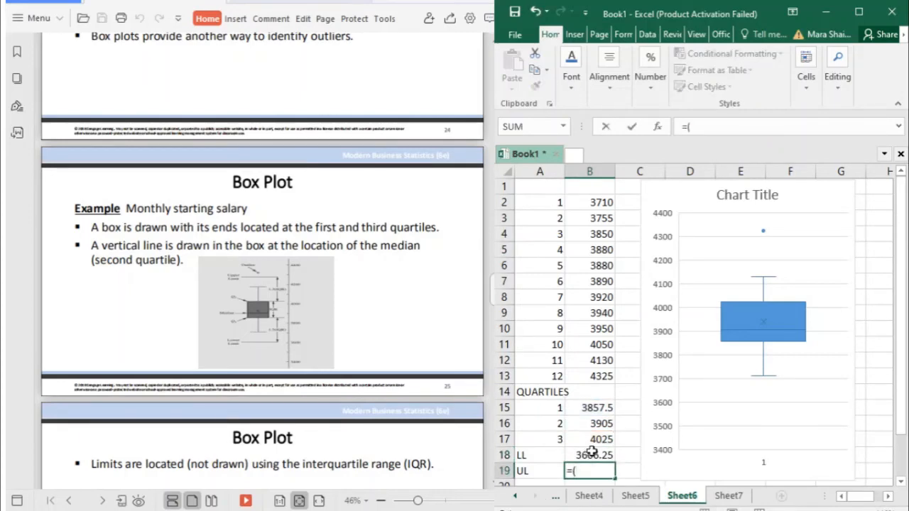
left_click(598, 456)
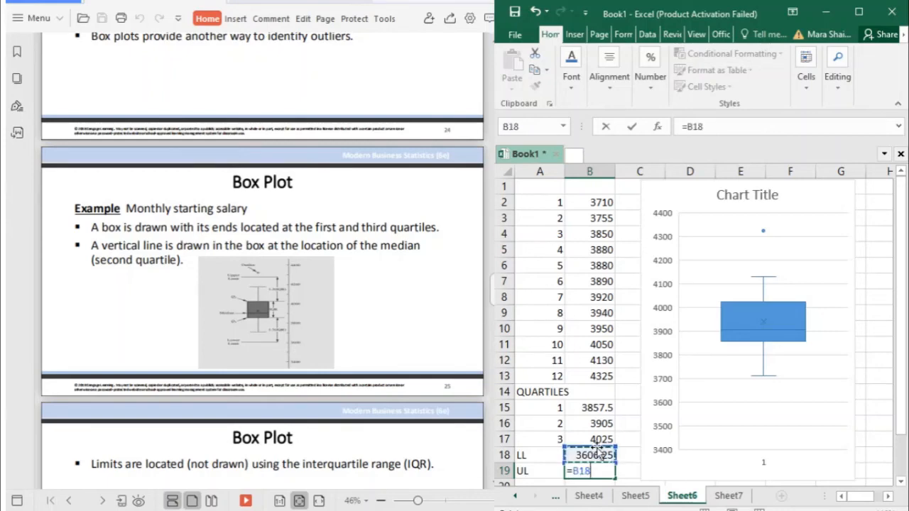
left_click(598, 437)
type("+(")
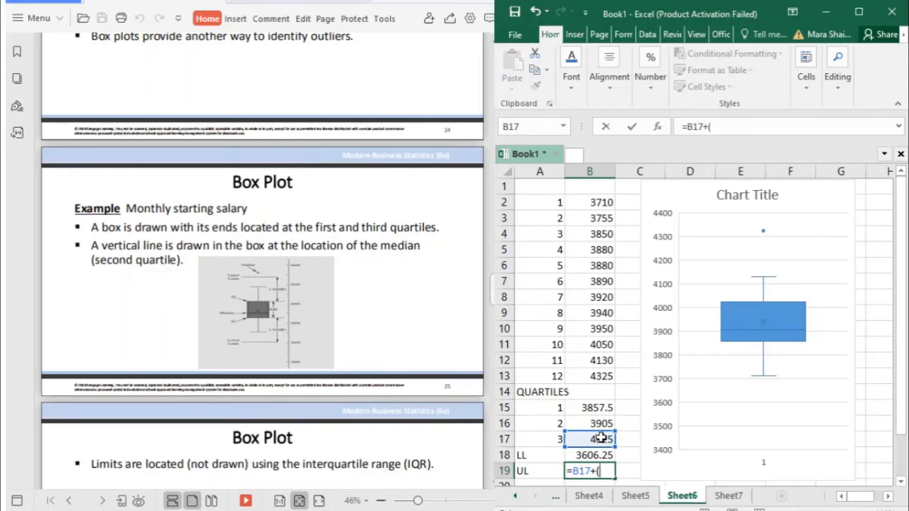
type("1.5*(")
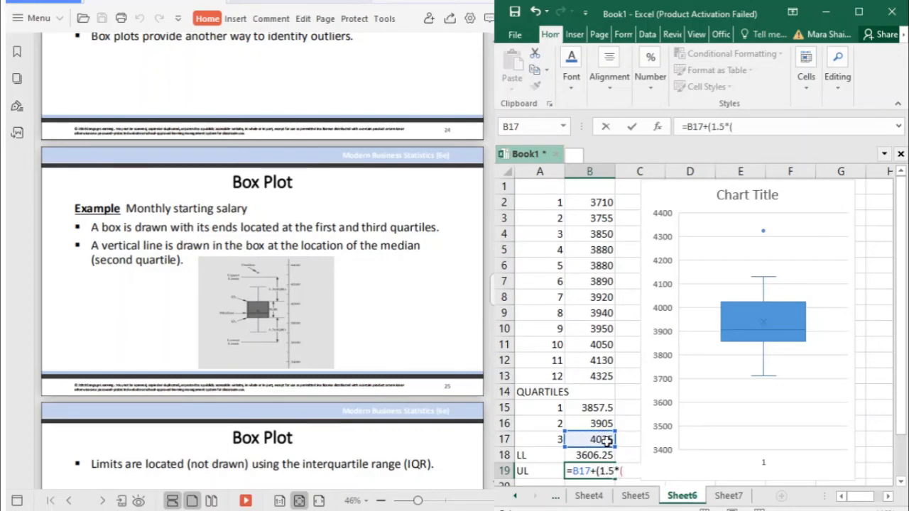
left_click(602, 440)
type("-")
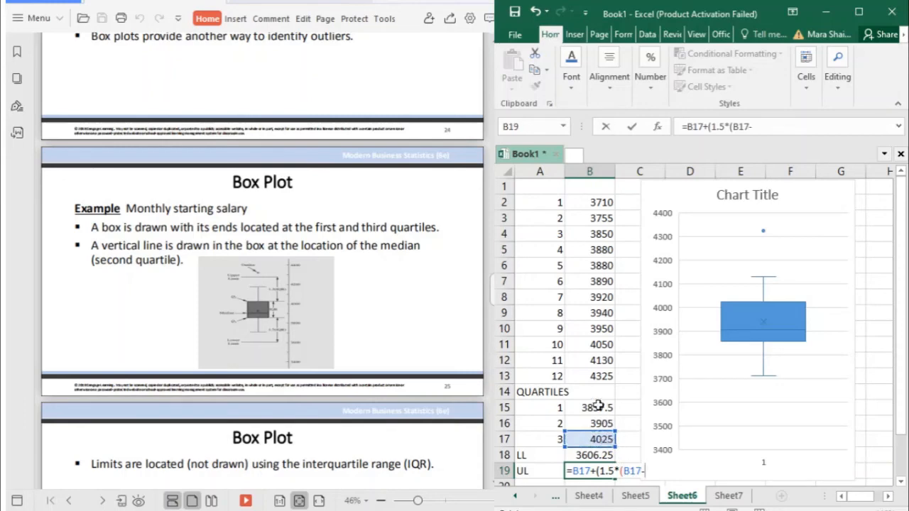
left_click(598, 406)
type(")")
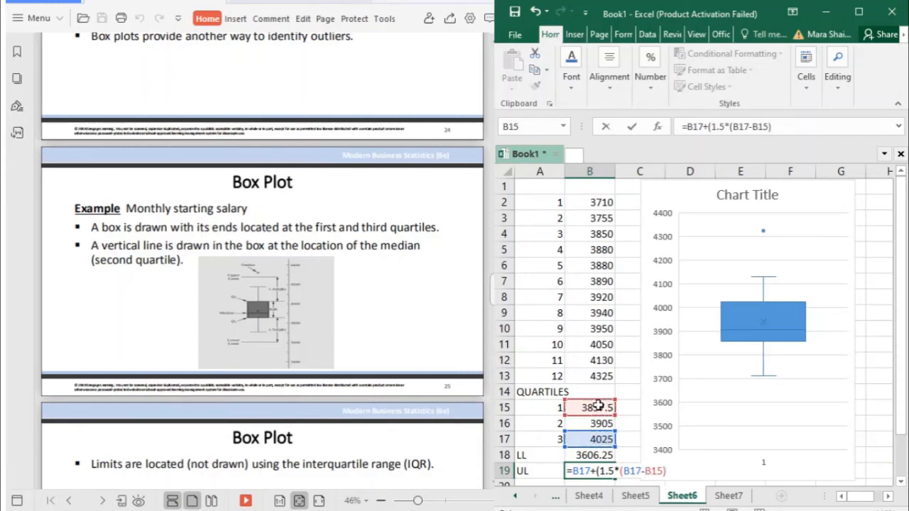
type(")")
key("Return")
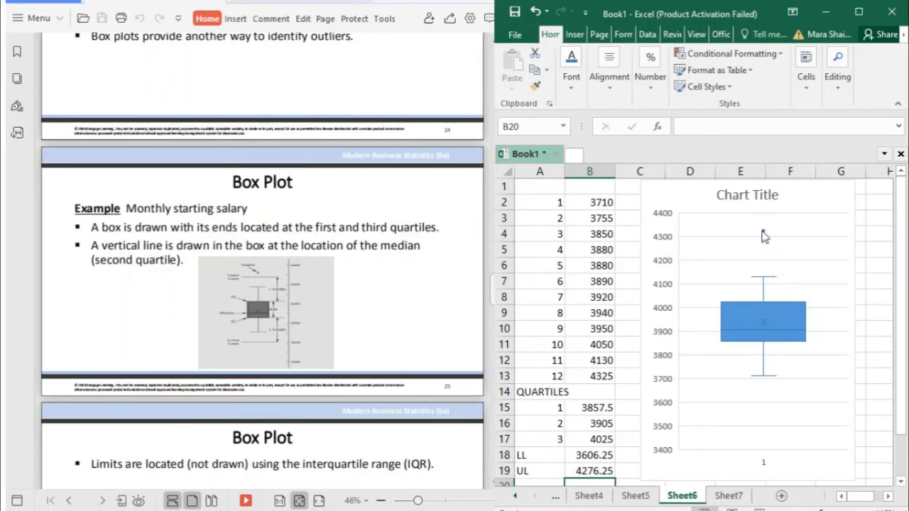
Select the highest salary in B13 to check it against the upper limit, and show the chart insertion commands.
left_click(589, 376)
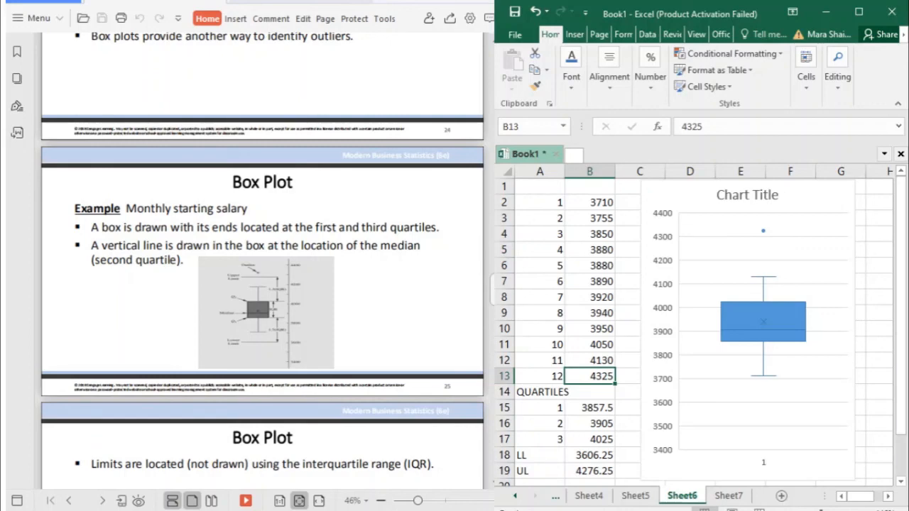
left_click(574, 34)
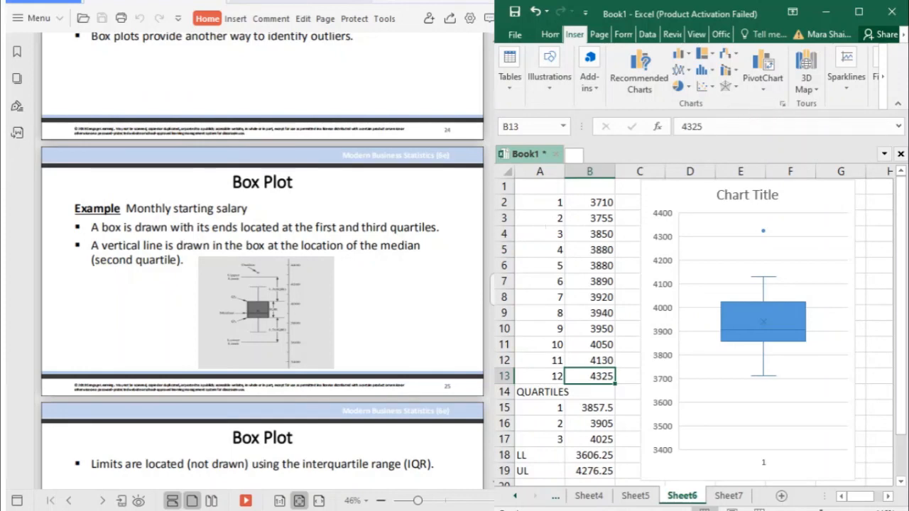
Switch to the PDF lecture slides and examine the Box Plot pages on limits, outliers and whiskers for the monthly starting salary example.
left_click(146, 310)
scroll(142, 311, "down", 5)
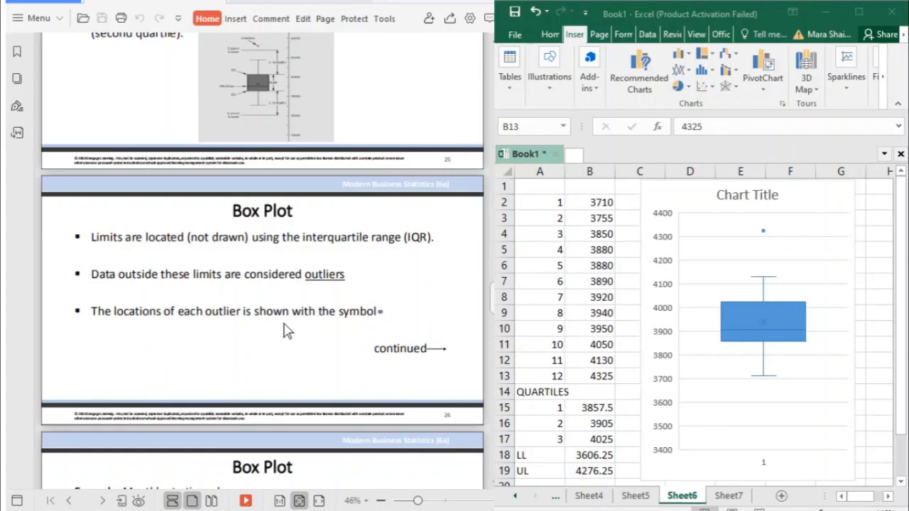
scroll(287, 331, "down", 1)
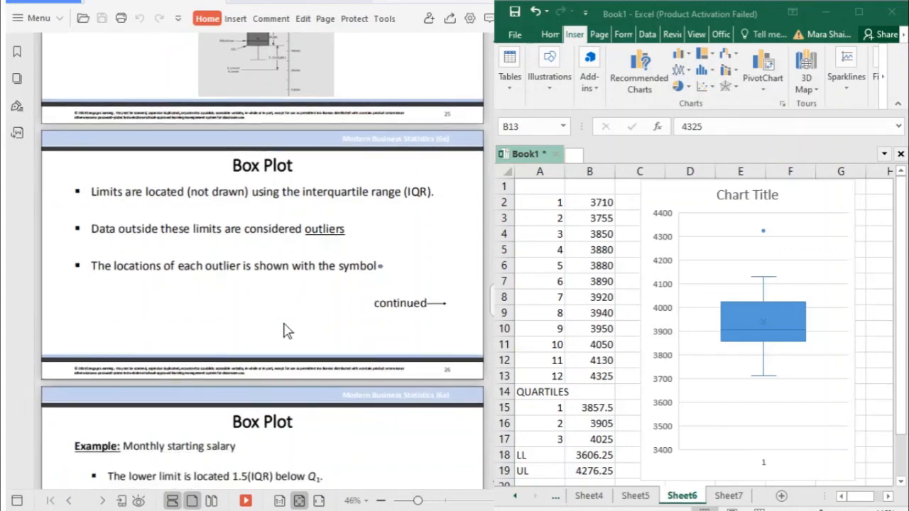
scroll(285, 330, "down", 4)
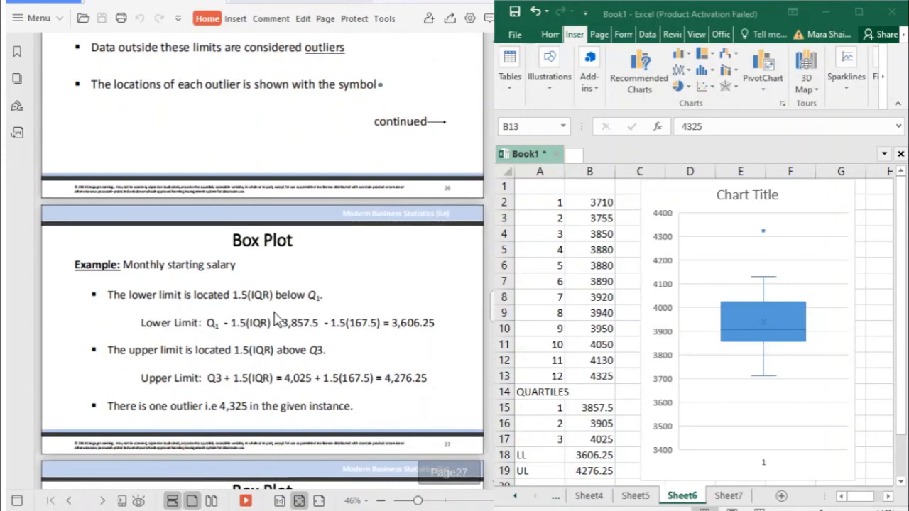
scroll(286, 330, "down", 1)
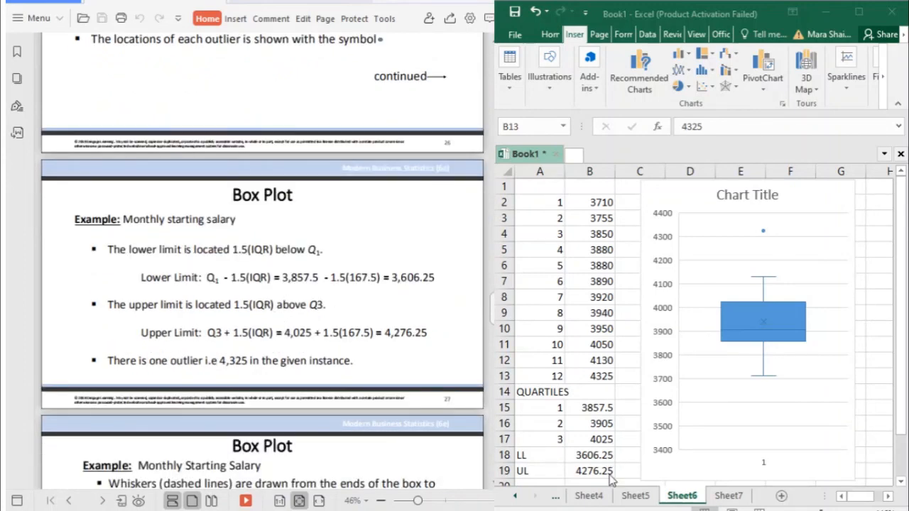
scroll(371, 258, "down", 2)
scroll(371, 258, "down", 2)
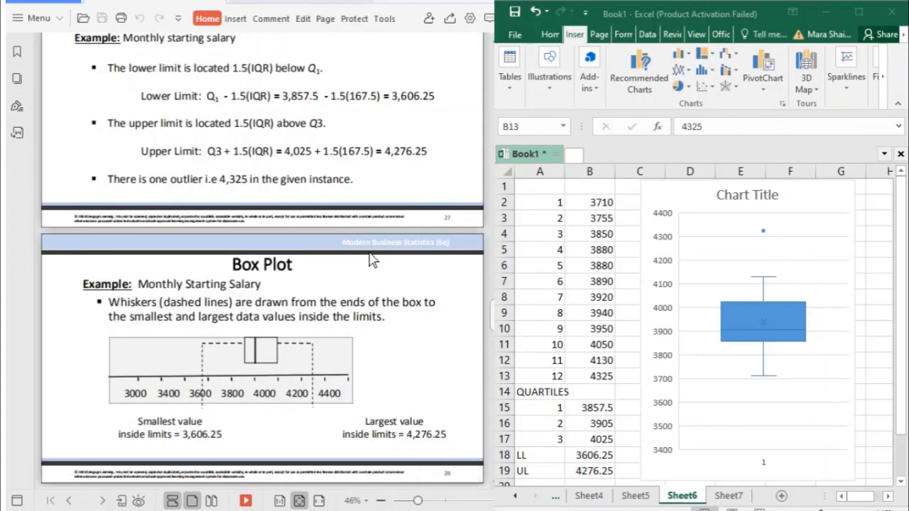
scroll(371, 258, "down", 1)
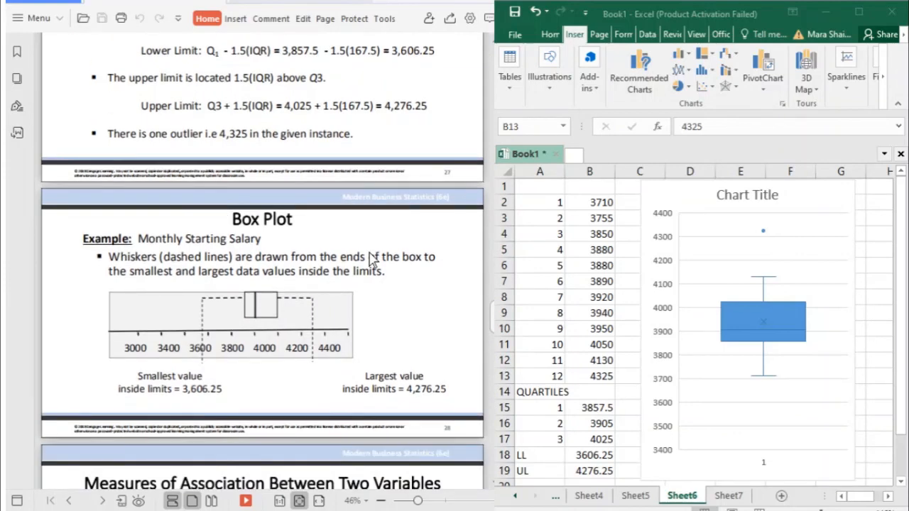
scroll(371, 258, "down", 4)
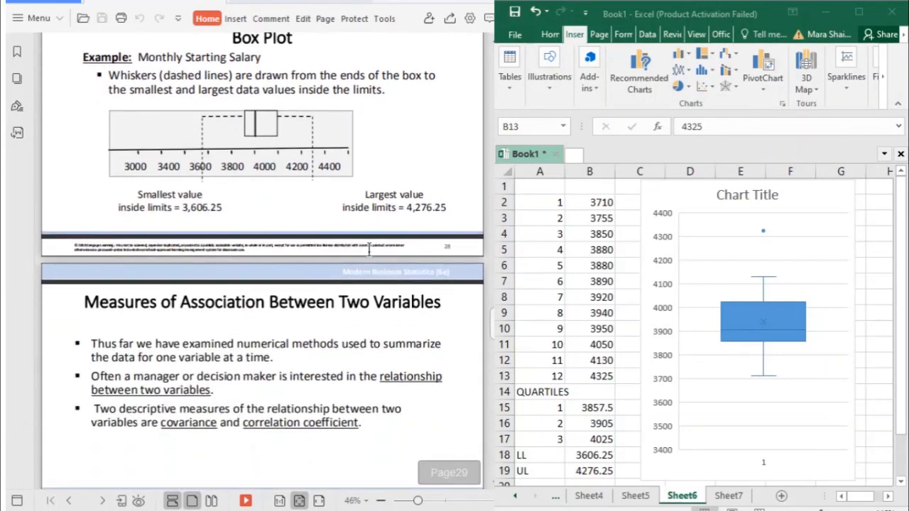
scroll(368, 248, "up", 2)
scroll(369, 248, "down", 2)
scroll(368, 248, "up", 2)
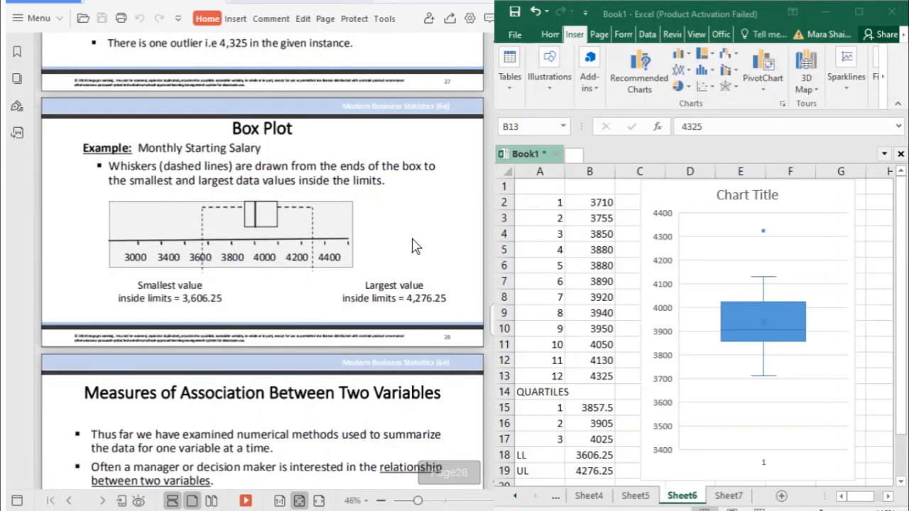